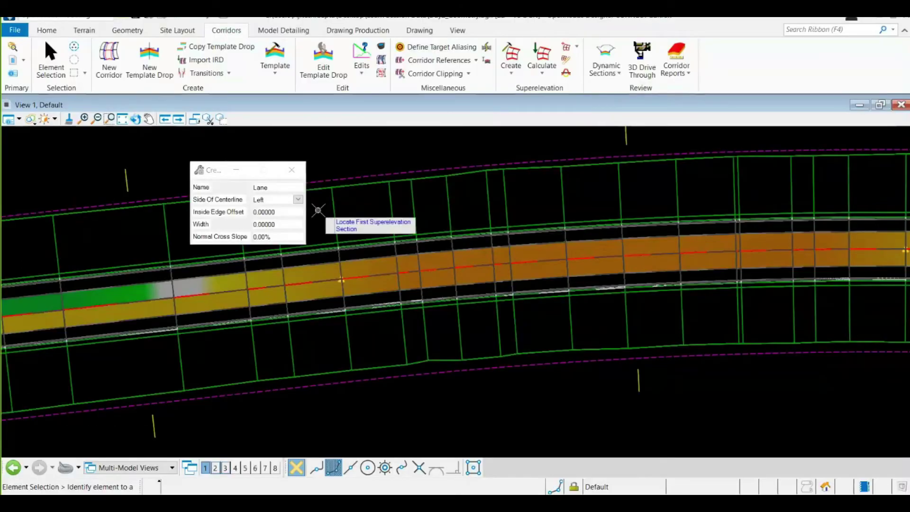
Set the name of the new superelevation lane to LT Lane
scroll(457, 336, down, 3)
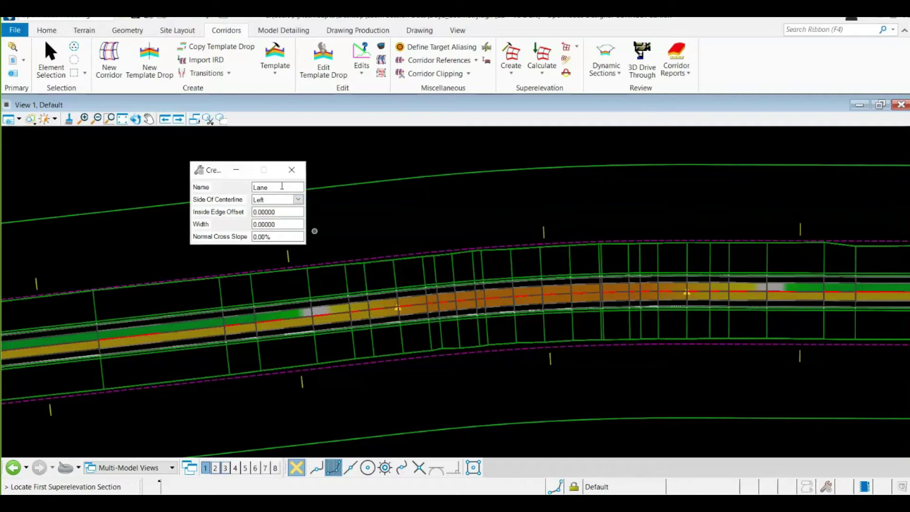
double_click(277, 187)
key(BackSpace)
text(LT Lane)
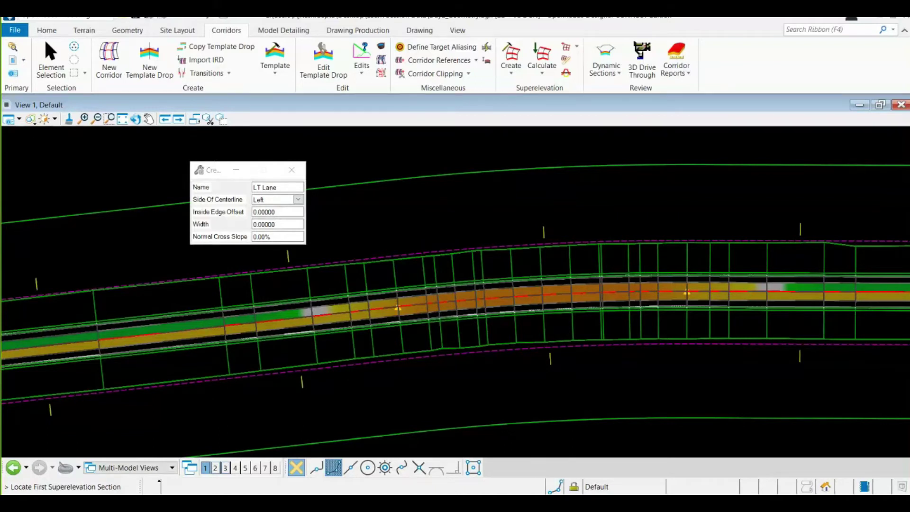
Restart superelevation lane creation, name the lane RT Lane, and close the lane settings without creating it
click(519, 76)
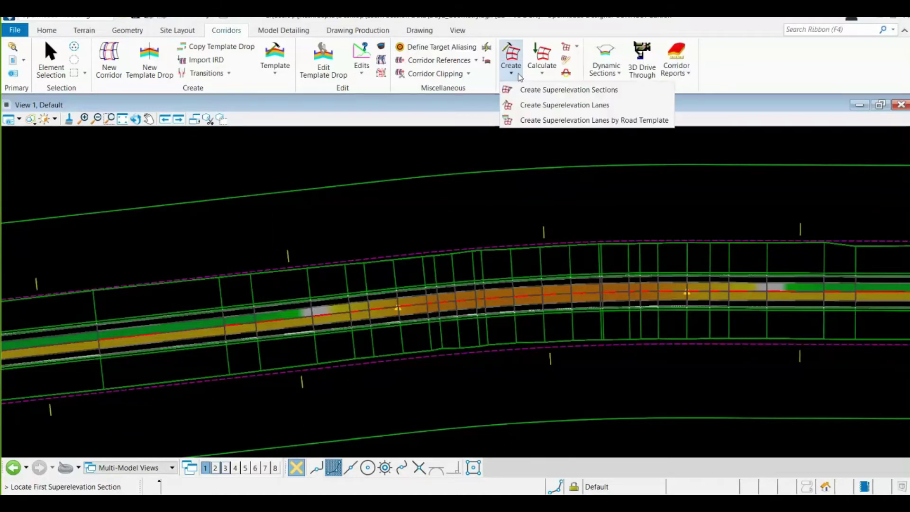
click(535, 113)
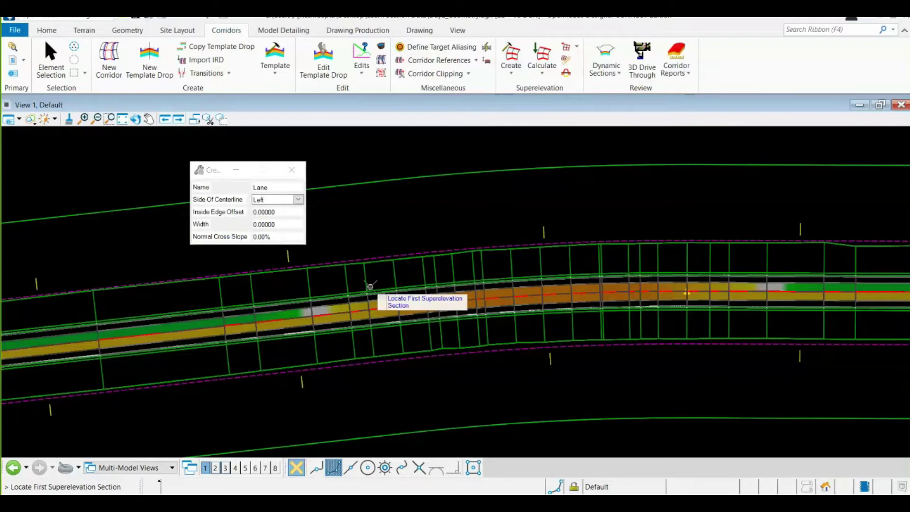
right_click(370, 286)
click(214, 187)
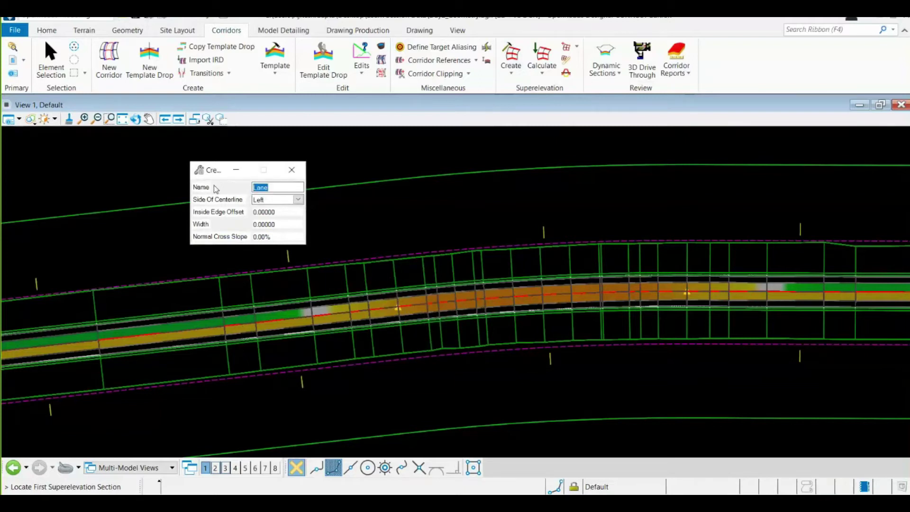
key(BackSpace)
text(RT Lane)
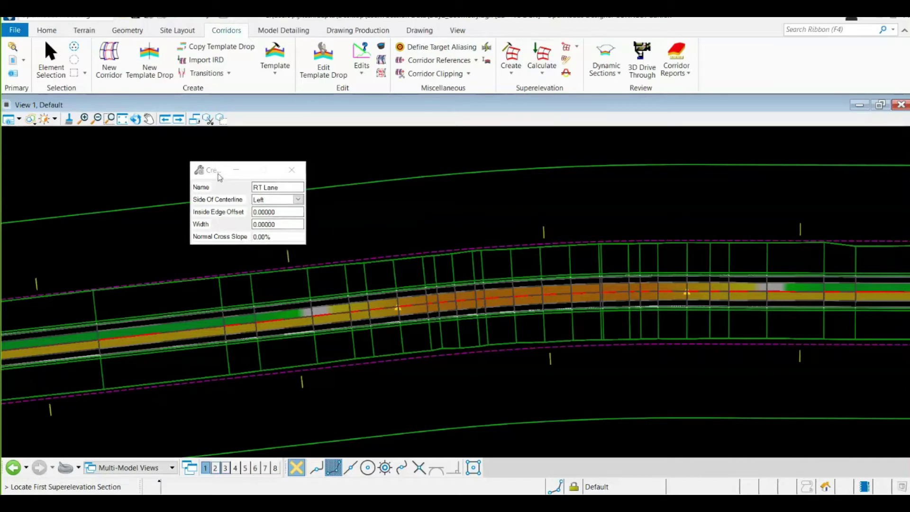
drag(221, 178, 248, 172)
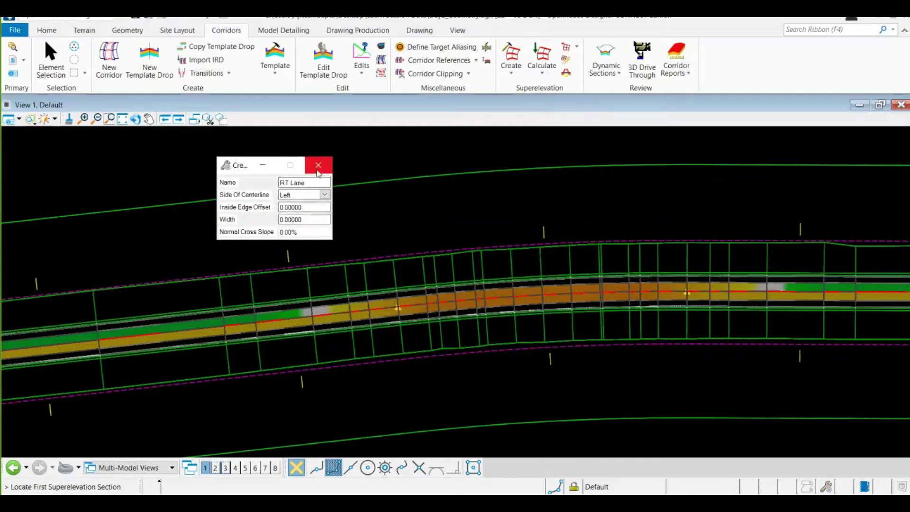
click(318, 166)
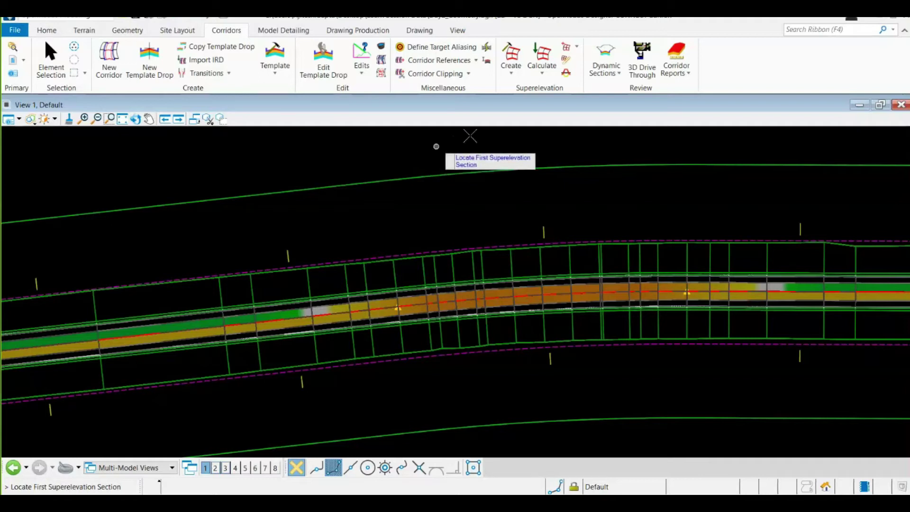
Review the Calculate Superelevation settings for rules file, e selection, L selection, design speed and pivot method, and close them without calculating
click(543, 76)
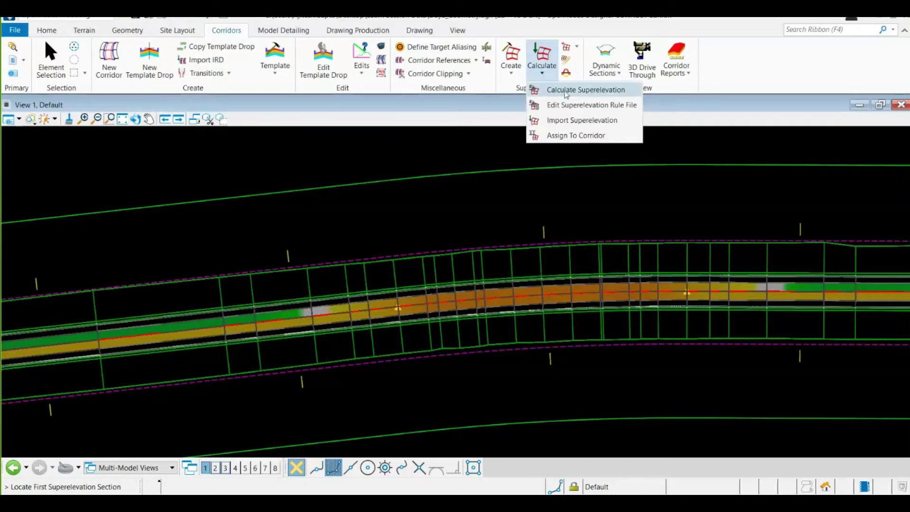
click(620, 95)
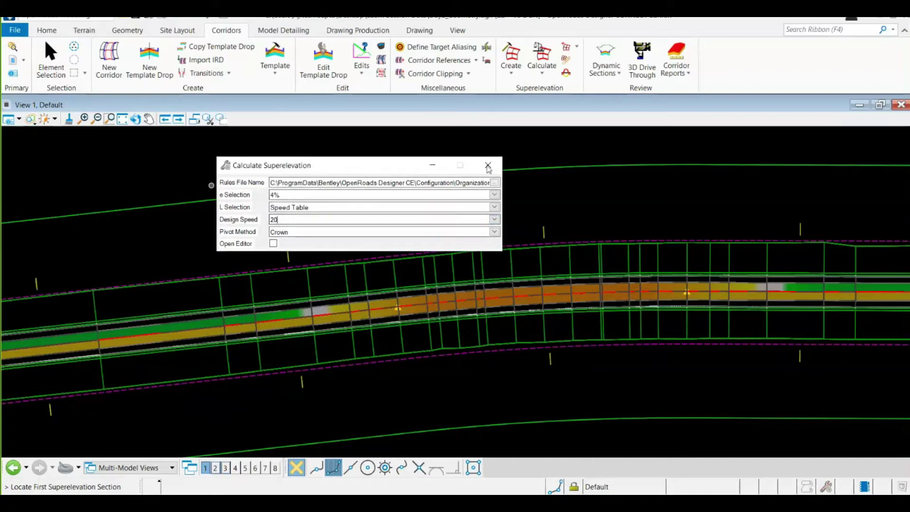
click(489, 167)
click(542, 68)
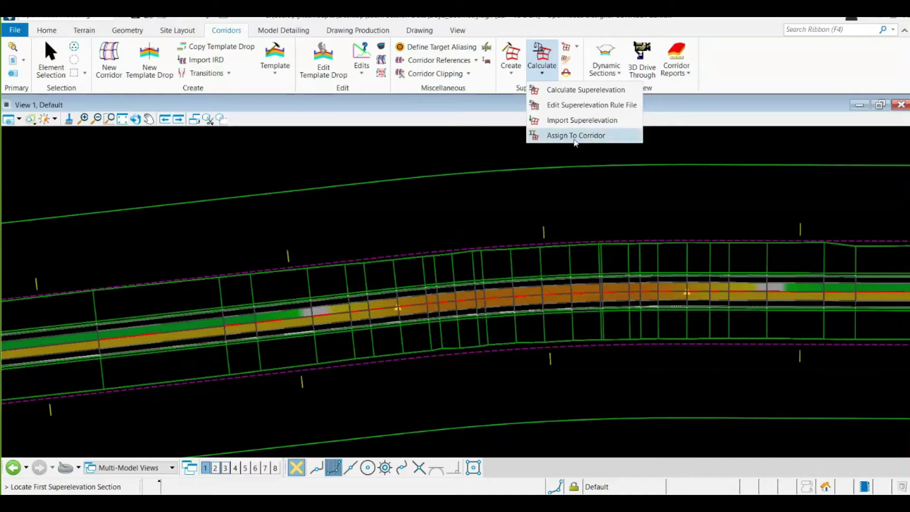
Open the template editor and hide the point names of the 2 Lanes template
click(275, 64)
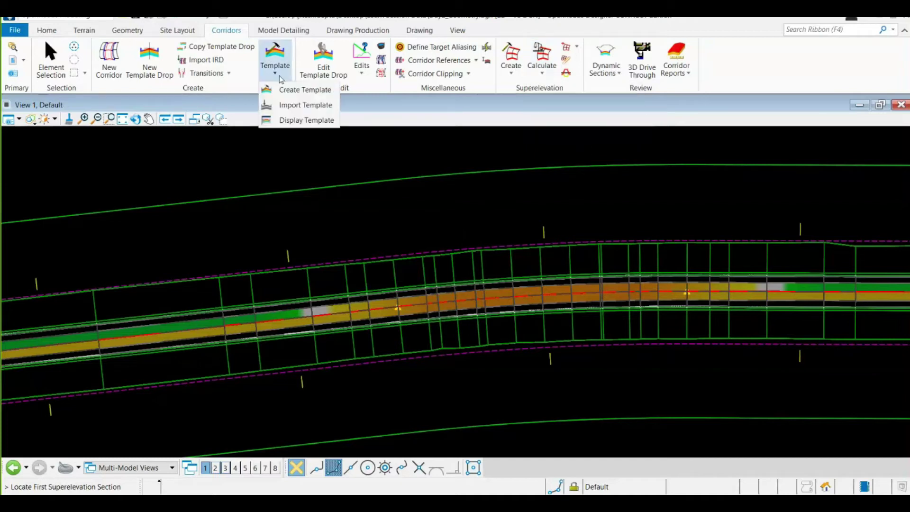
click(297, 93)
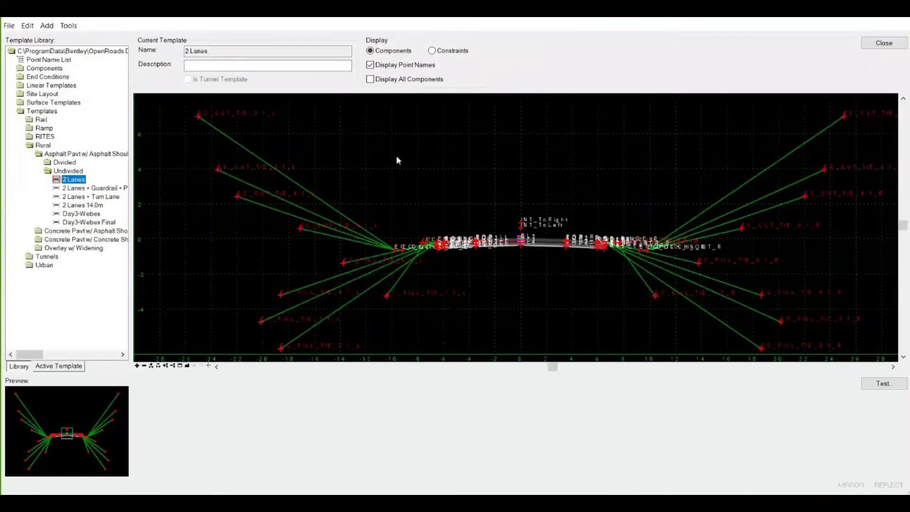
click(397, 65)
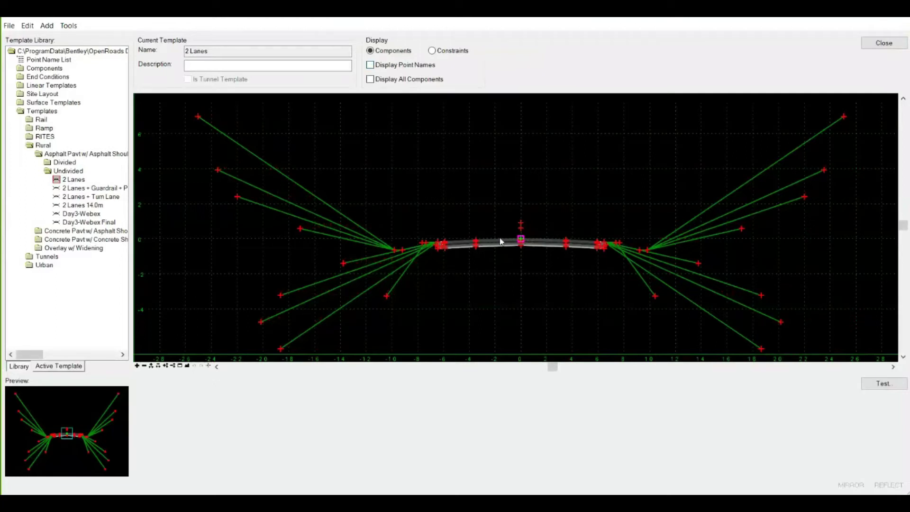
Examine the superelevation flag and constraints of the left edge-of-pavement point EOP_L in the 2 Lanes template
scroll(511, 241, up, 5)
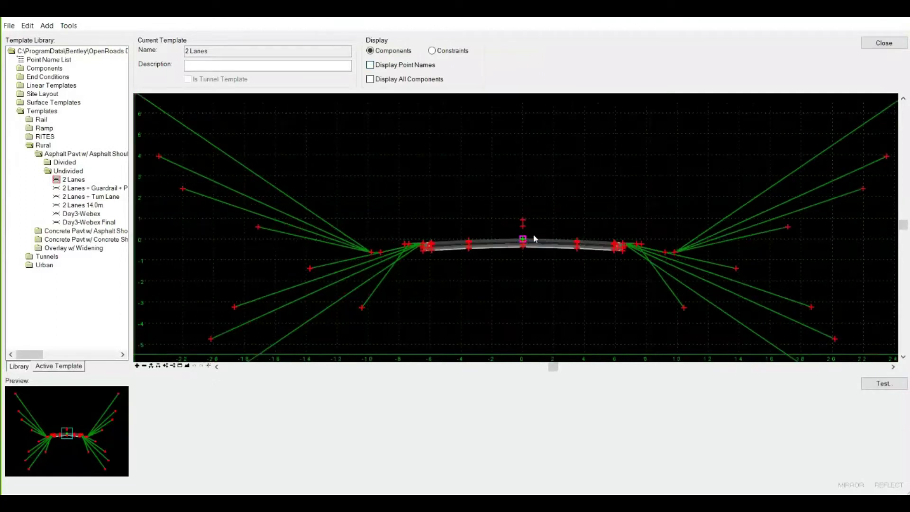
mouse_move(390, 251)
scroll(387, 242, down, 1)
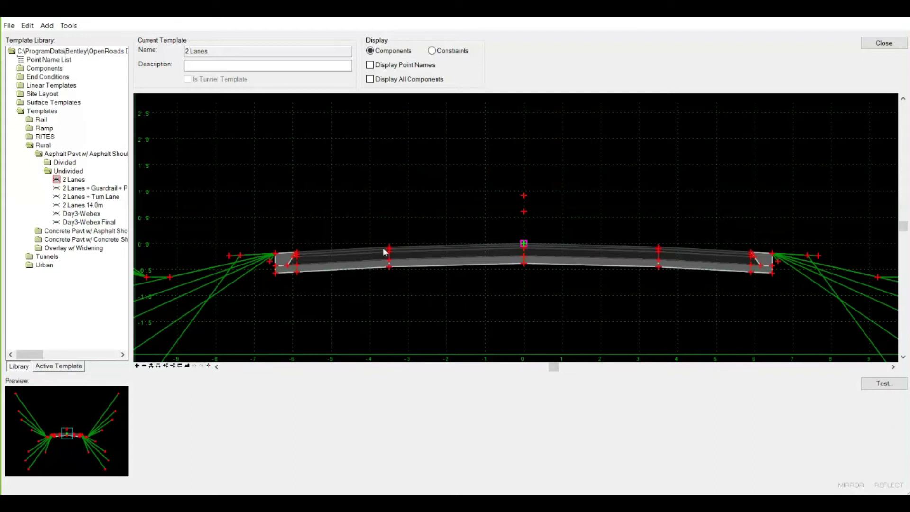
scroll(391, 251, up, 2)
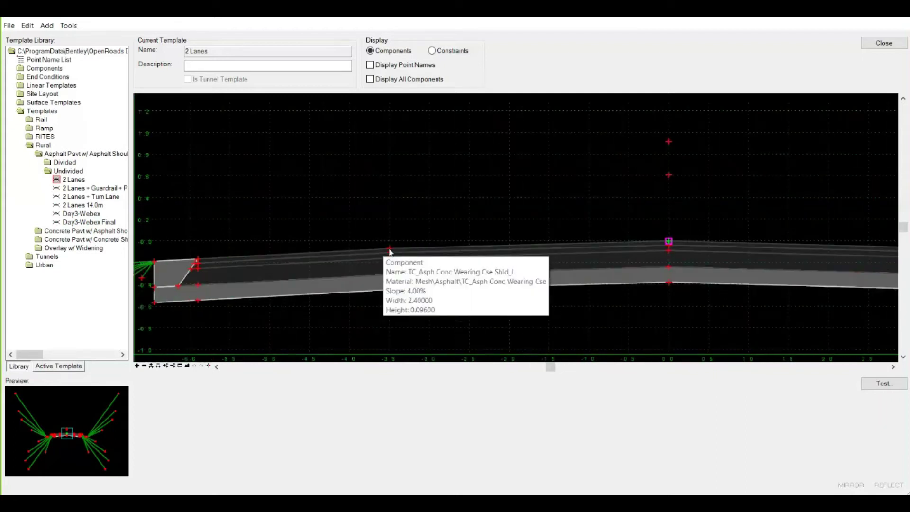
scroll(390, 250, up, 2)
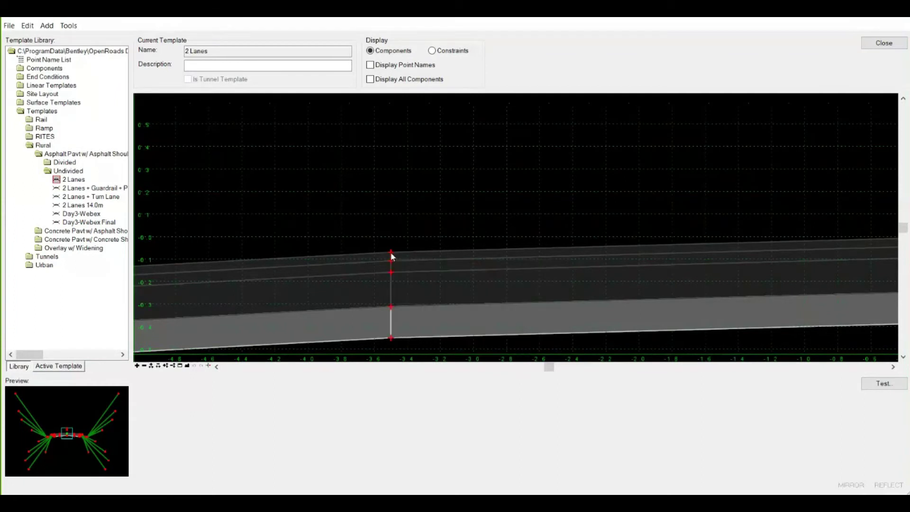
double_click(391, 256)
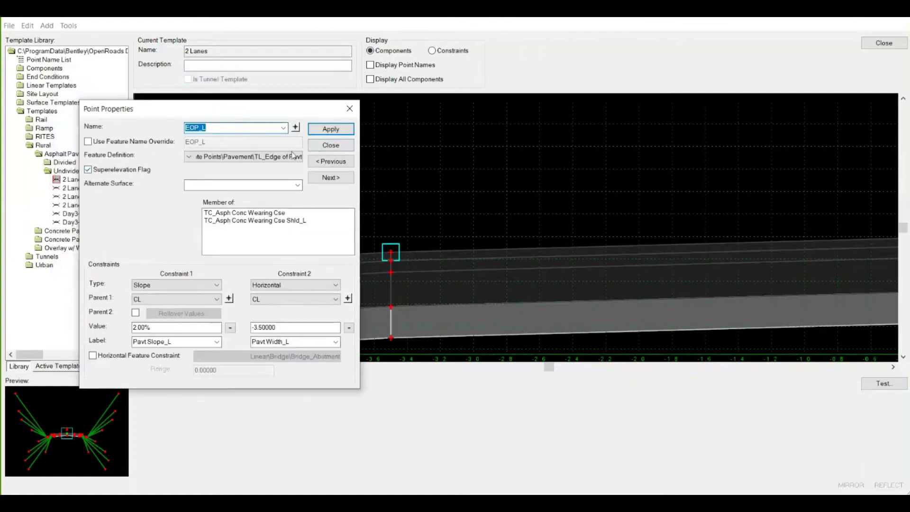
click(331, 145)
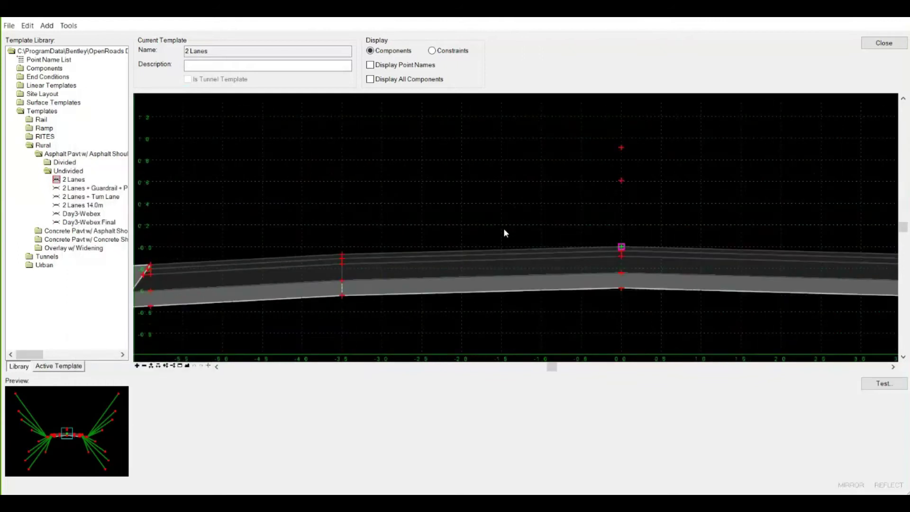
Examine the superelevation flag and constraints of the left edge-of-shoulder point EOS_L, and close its properties
scroll(550, 230, down, 2)
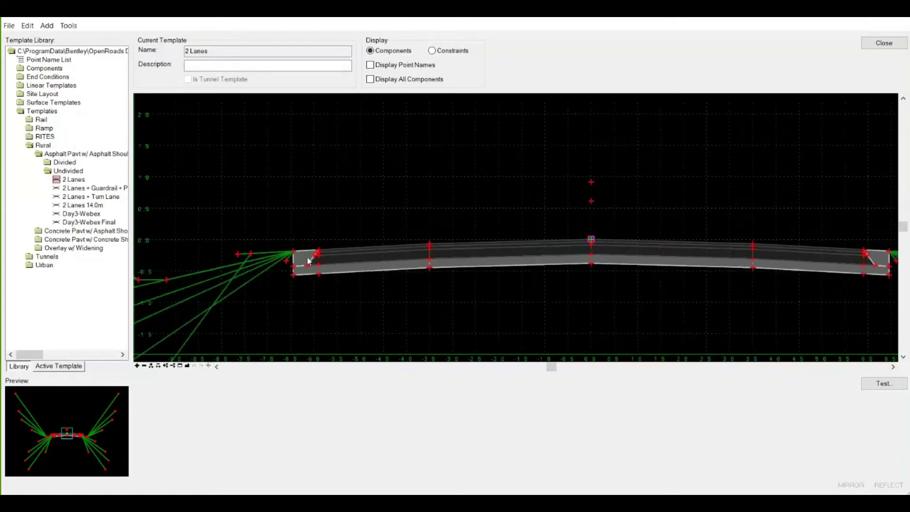
scroll(344, 254, up, 3)
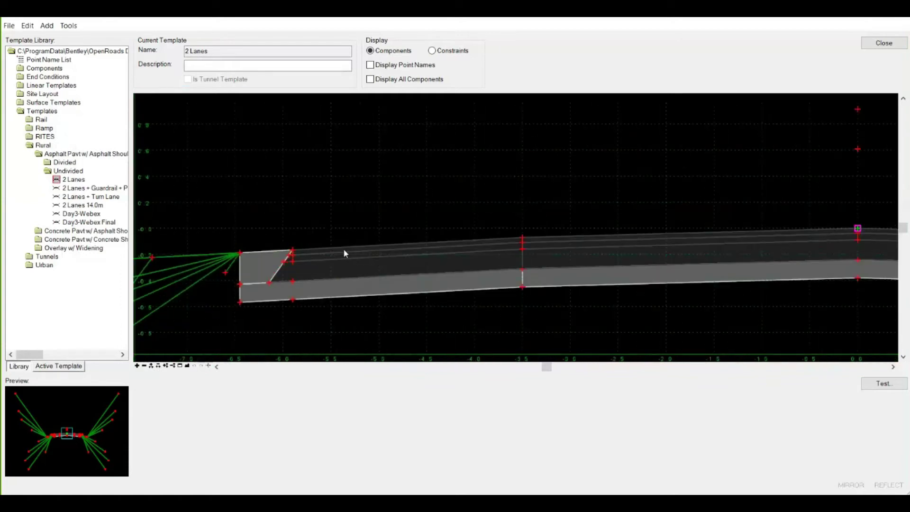
double_click(293, 250)
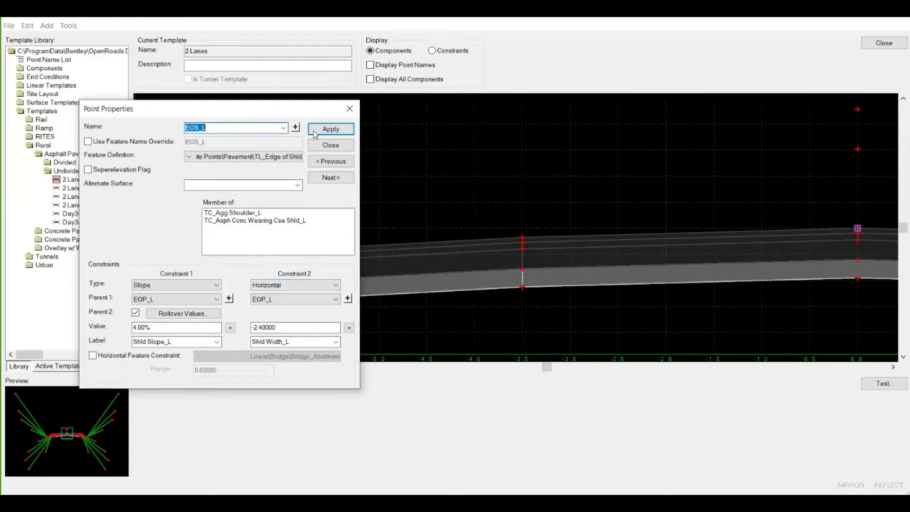
click(331, 129)
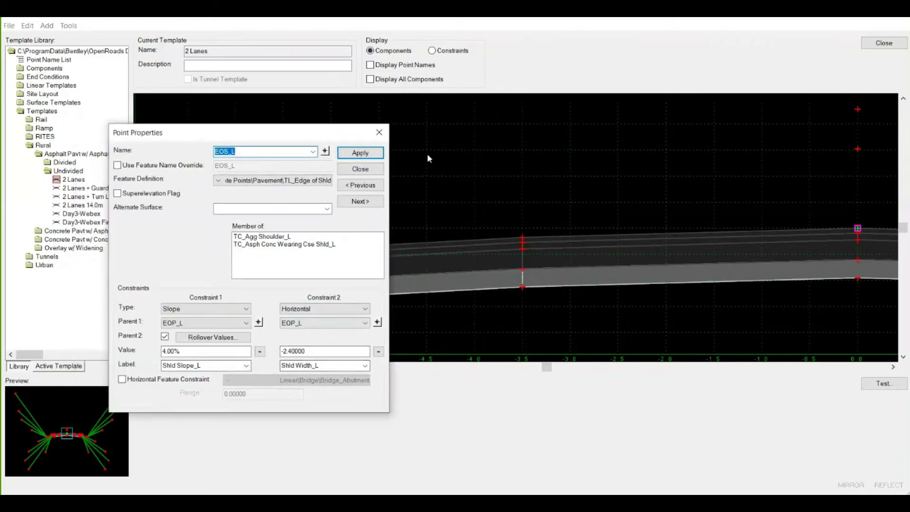
click(379, 132)
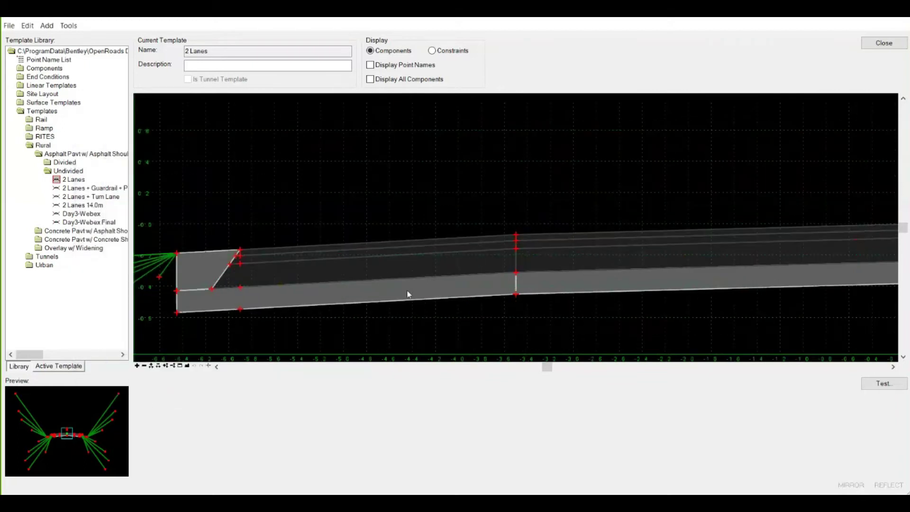
Check the superelevation flag of the centerline point CL and the right edge-of-pavement point EOP_R, and close the template editor
scroll(408, 295, down, 5)
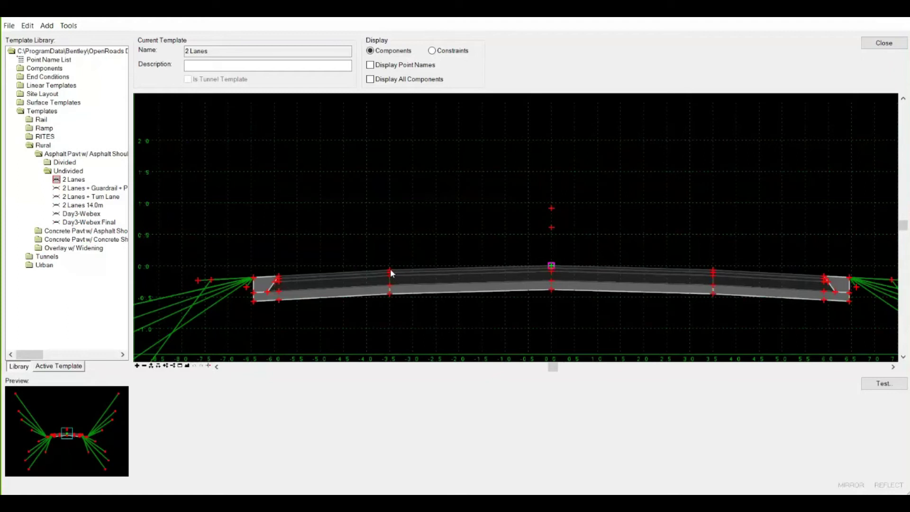
double_click(551, 267)
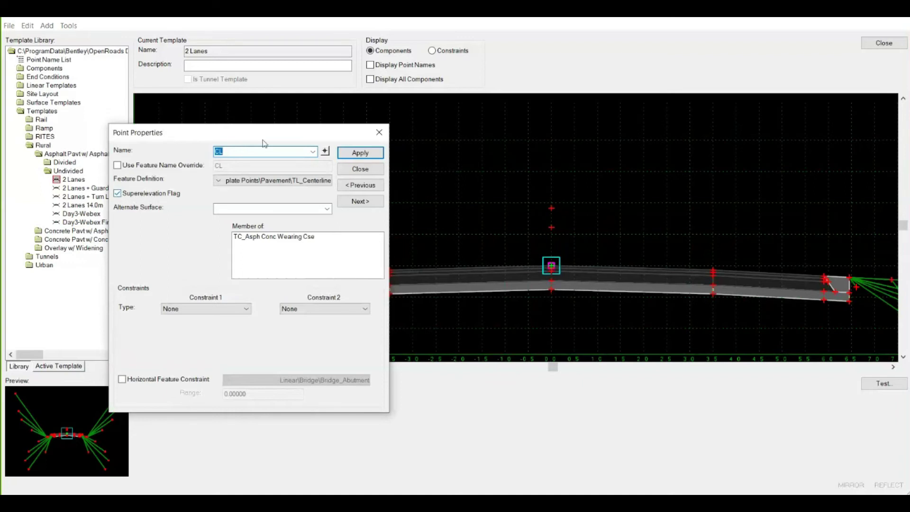
click(380, 133)
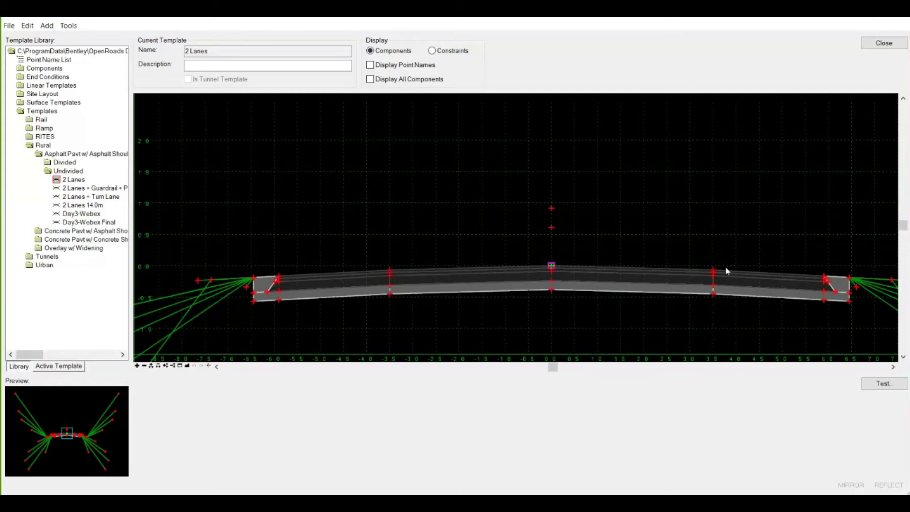
mouse_move(713, 272)
double_click(714, 272)
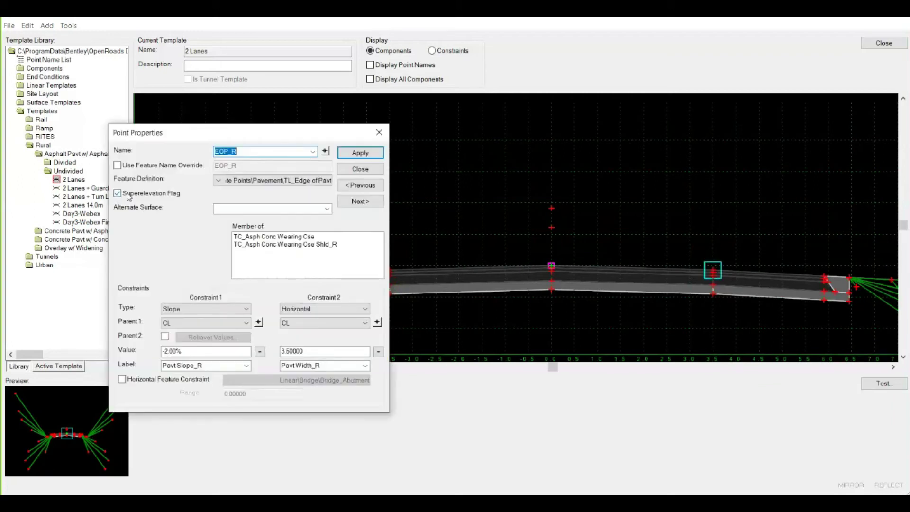
click(386, 137)
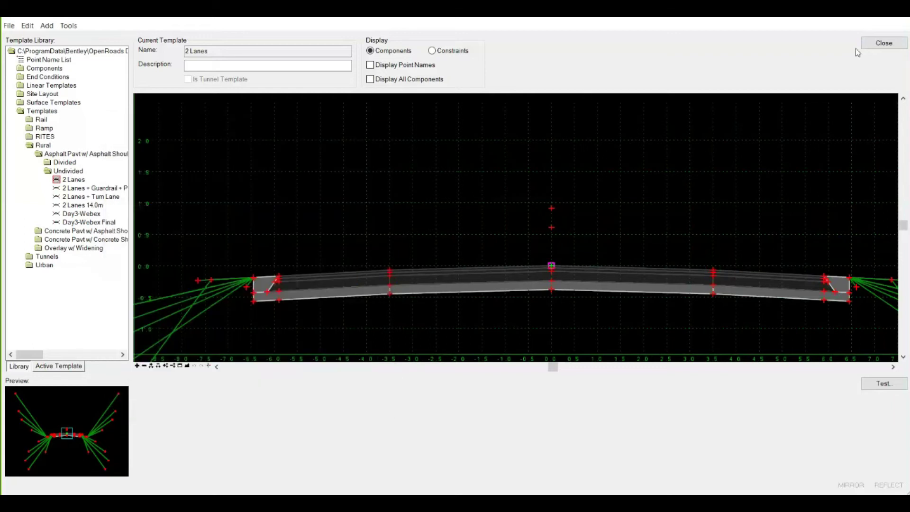
click(883, 44)
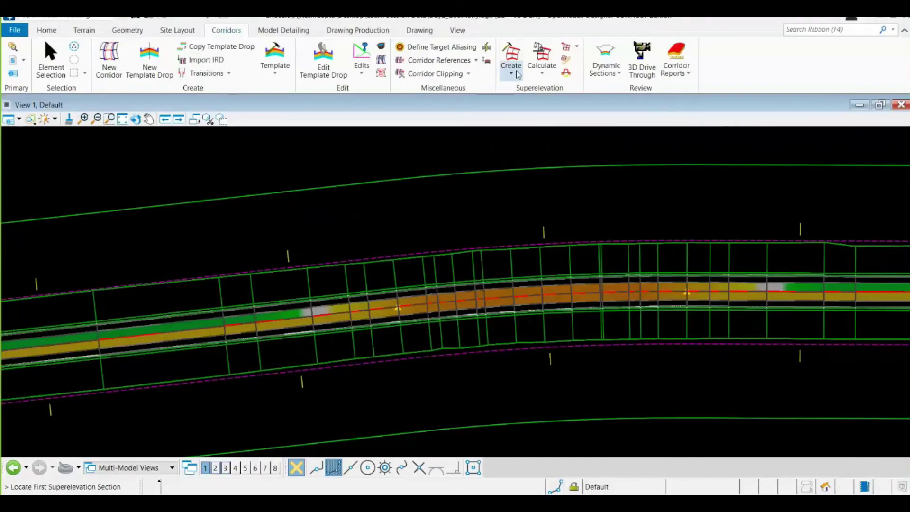
Start assigning superelevation to a corridor, using section Superelevation-1 as the only section and the road corridor as the target
click(543, 71)
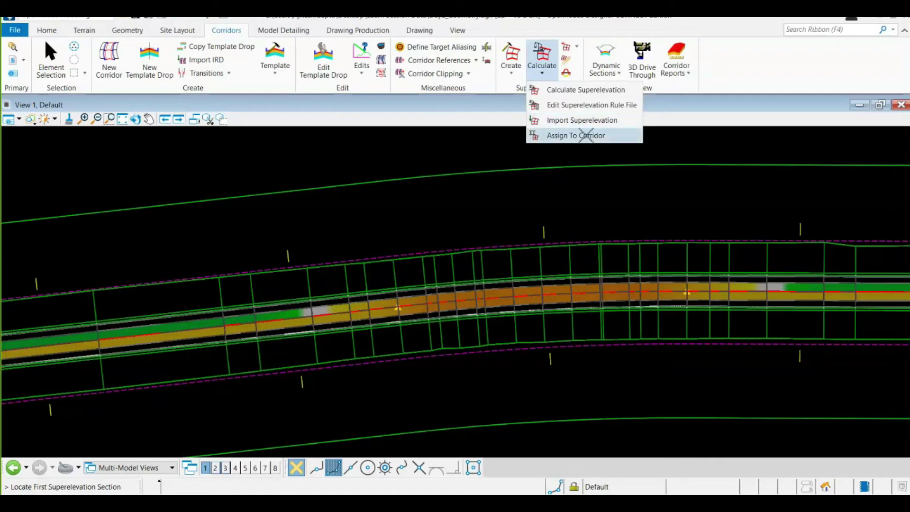
click(586, 136)
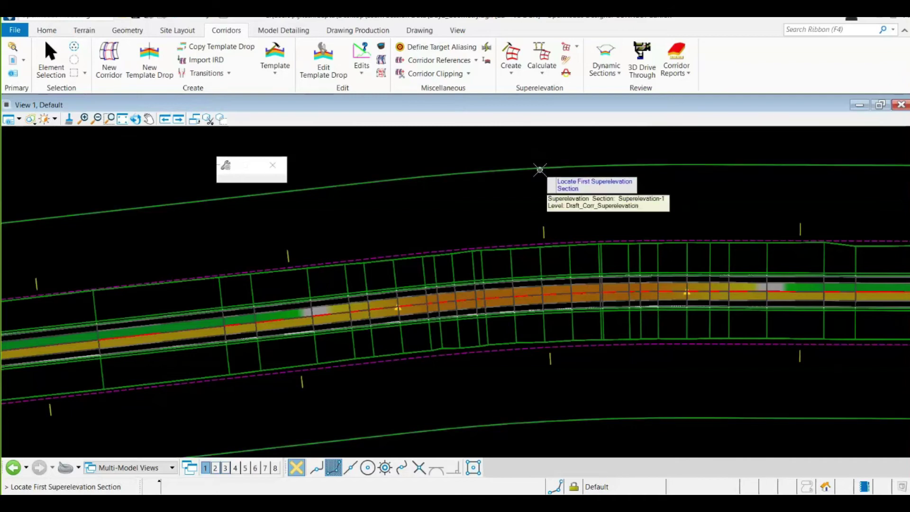
scroll(540, 170, down, 1)
scroll(539, 169, down, 1)
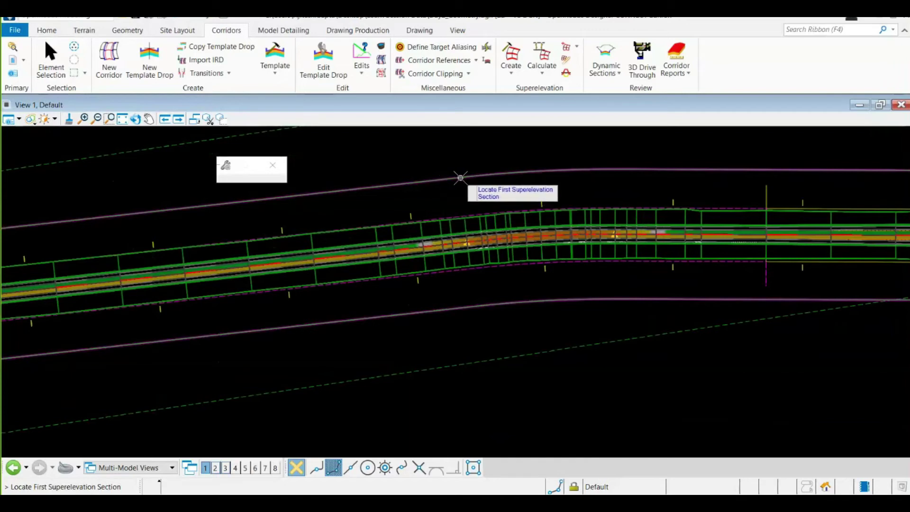
click(460, 178)
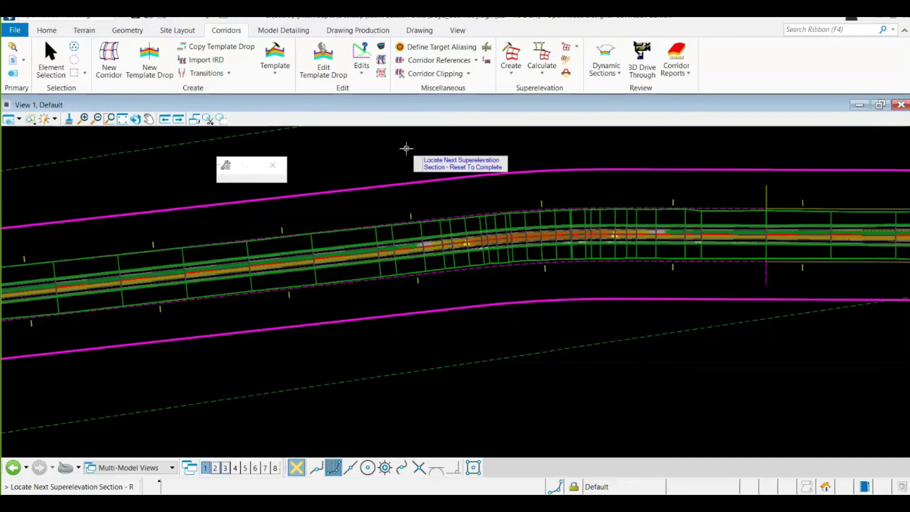
right_click(407, 148)
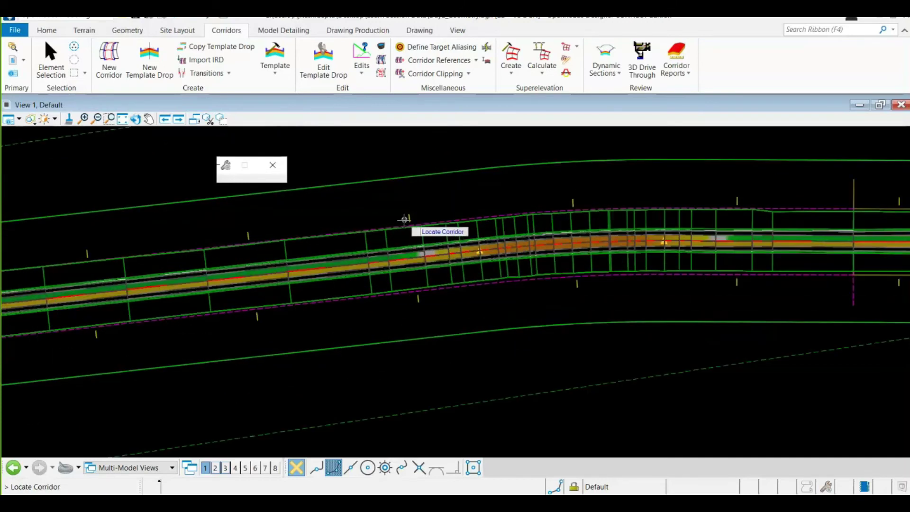
scroll(417, 208, up, 3)
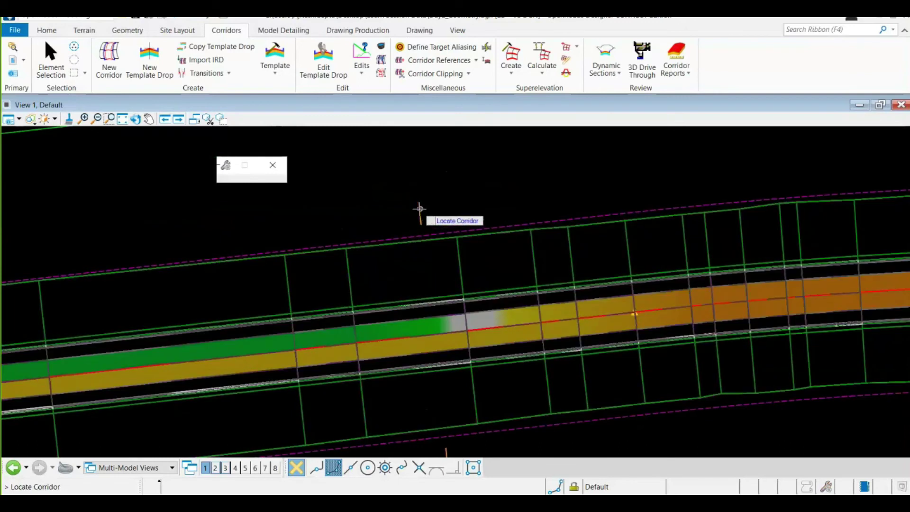
click(420, 209)
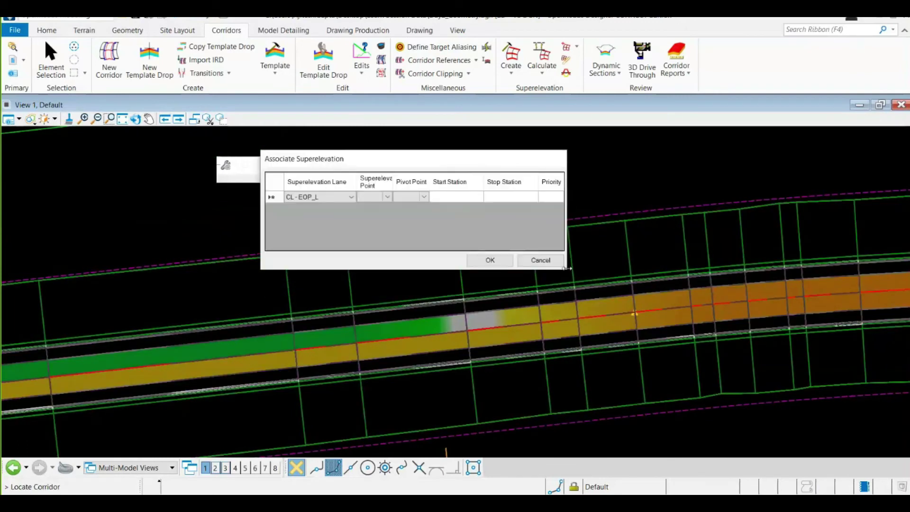
Associate superelevation lane CL - EOP_L with superelevation point EOP_L and pivot point CL
drag(684, 264, 685, 264)
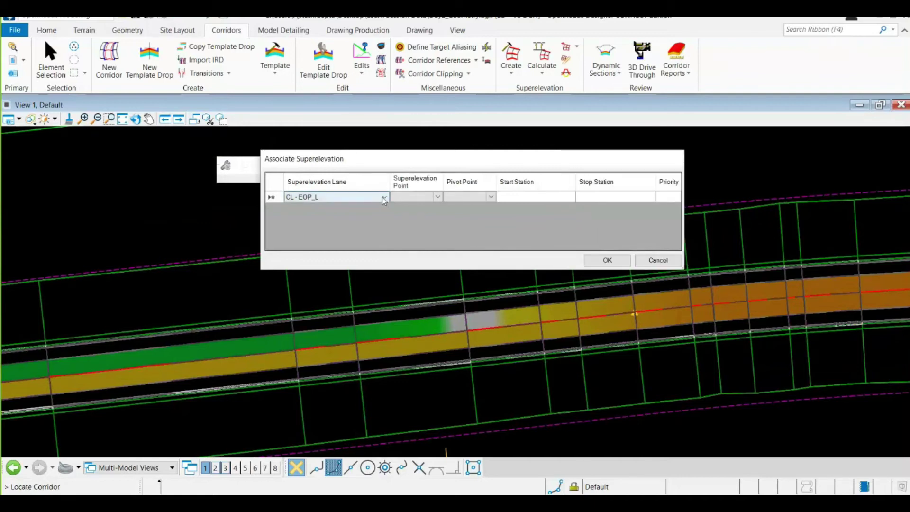
click(406, 201)
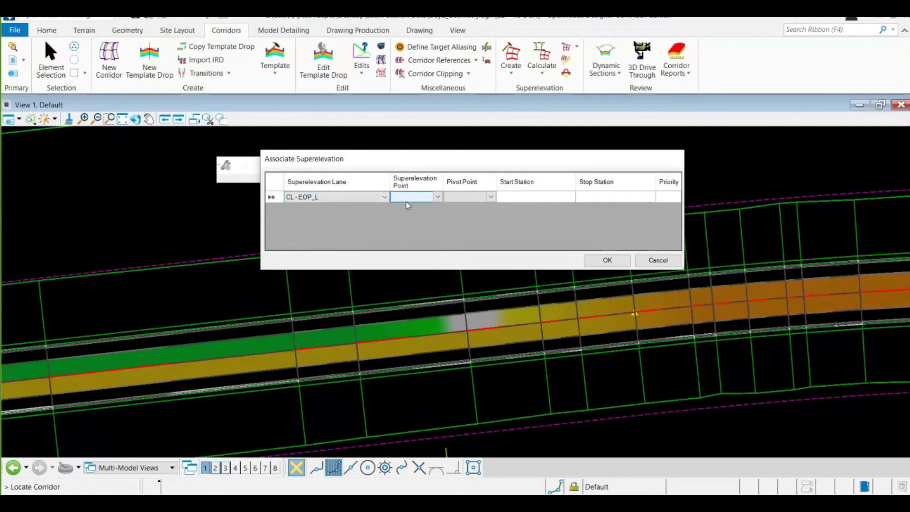
click(409, 206)
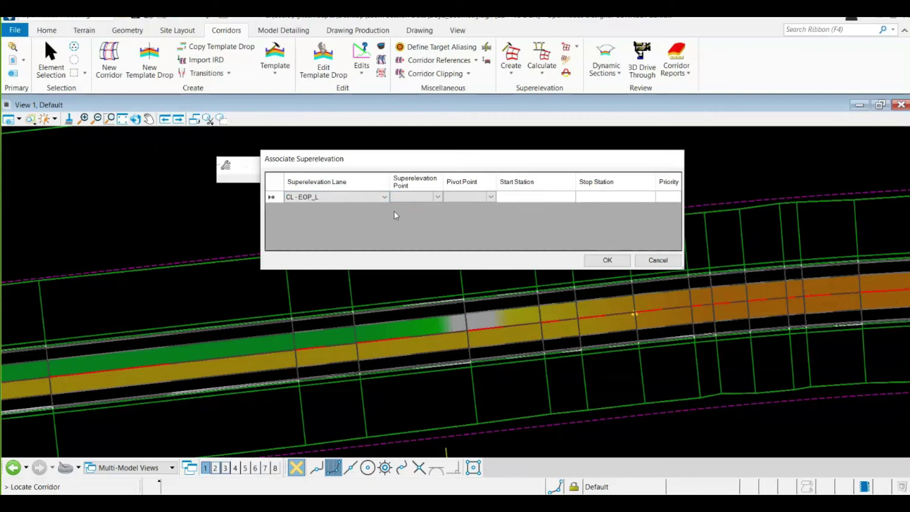
click(393, 198)
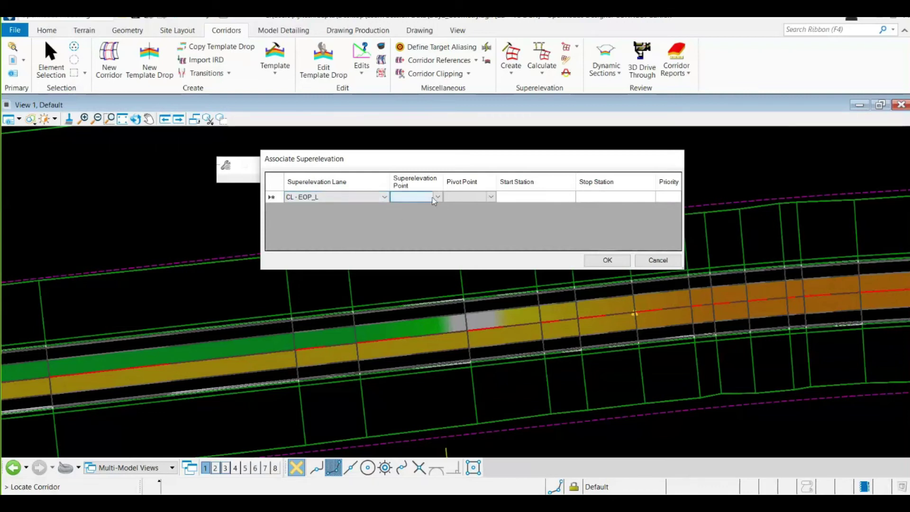
click(383, 196)
click(383, 197)
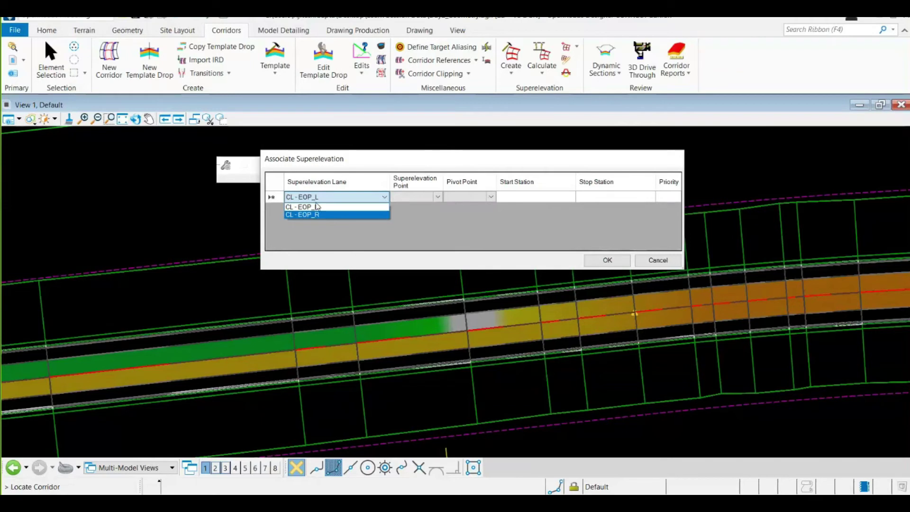
click(317, 207)
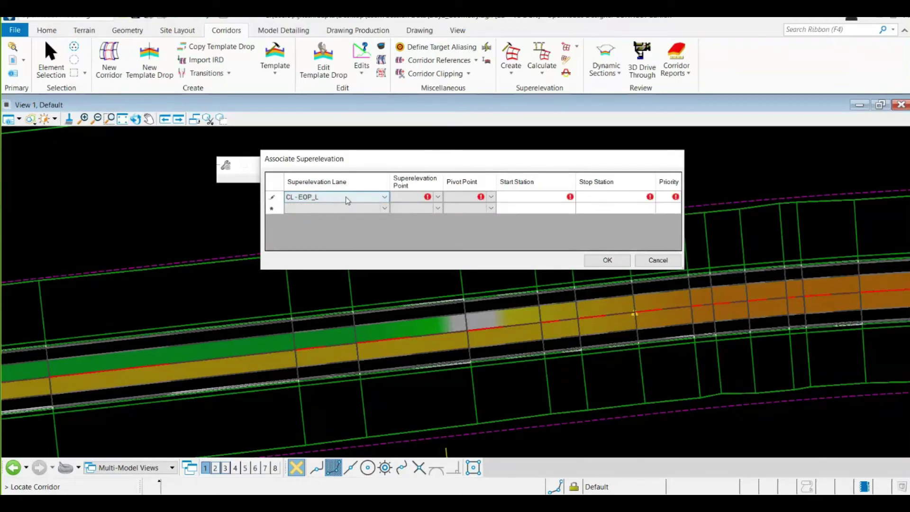
click(415, 197)
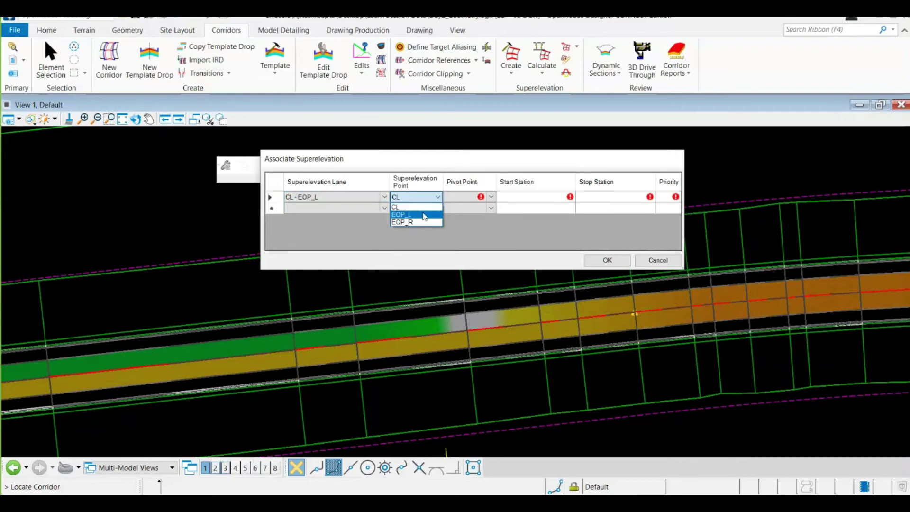
click(425, 216)
click(466, 197)
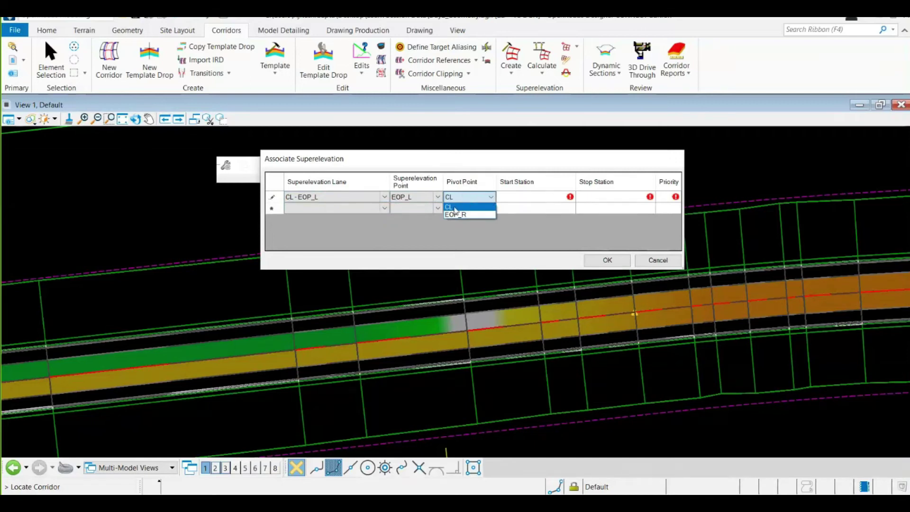
click(457, 208)
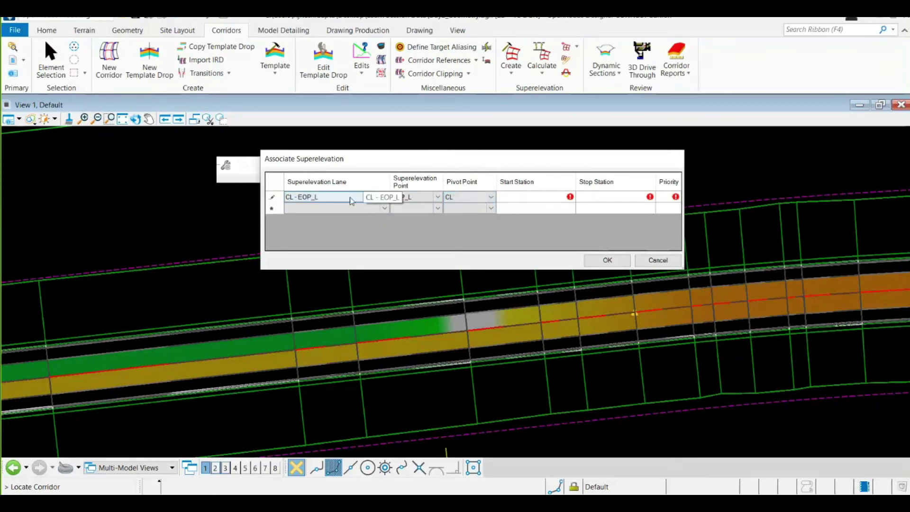
Add a second association for lane CL - EOP_R with superelevation point EOP_R and pivot point CL
click(363, 209)
click(315, 226)
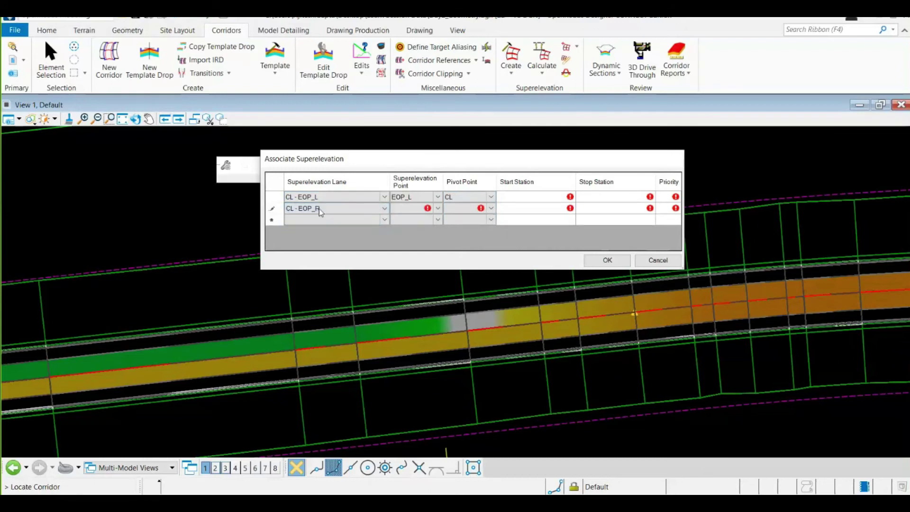
click(438, 209)
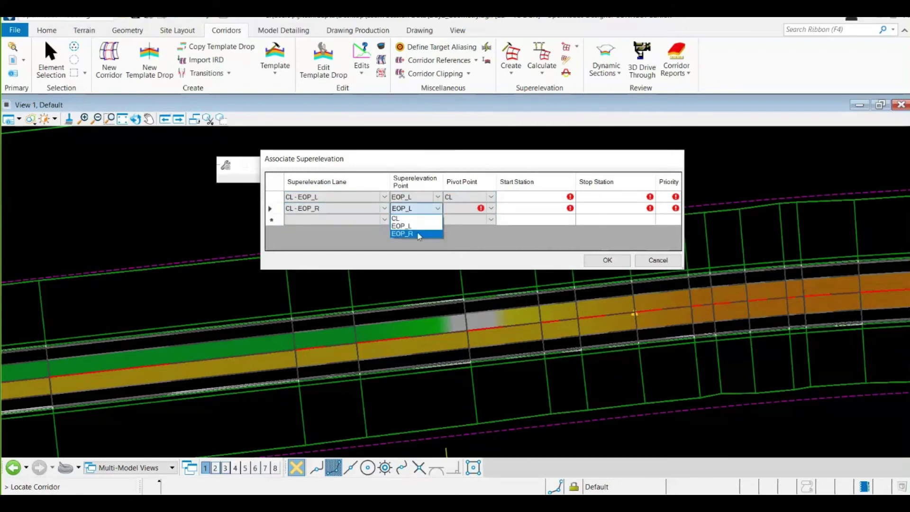
click(419, 234)
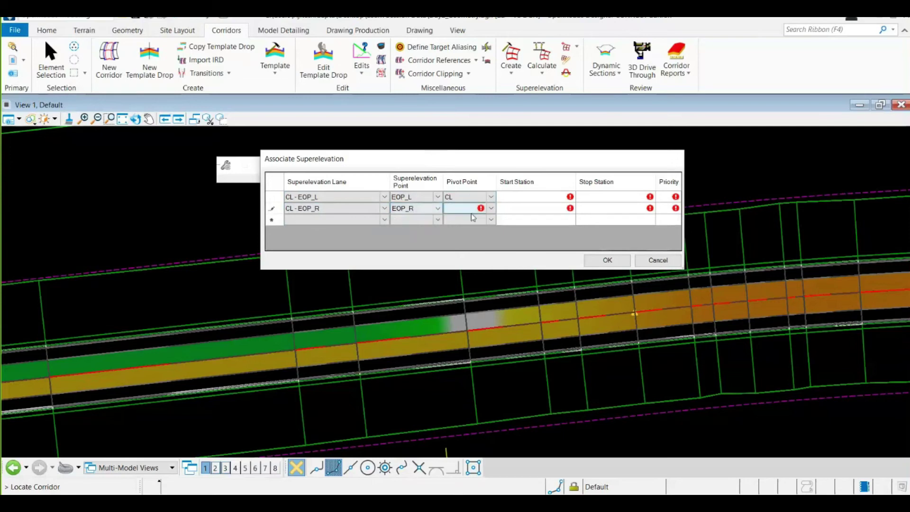
click(492, 209)
click(467, 219)
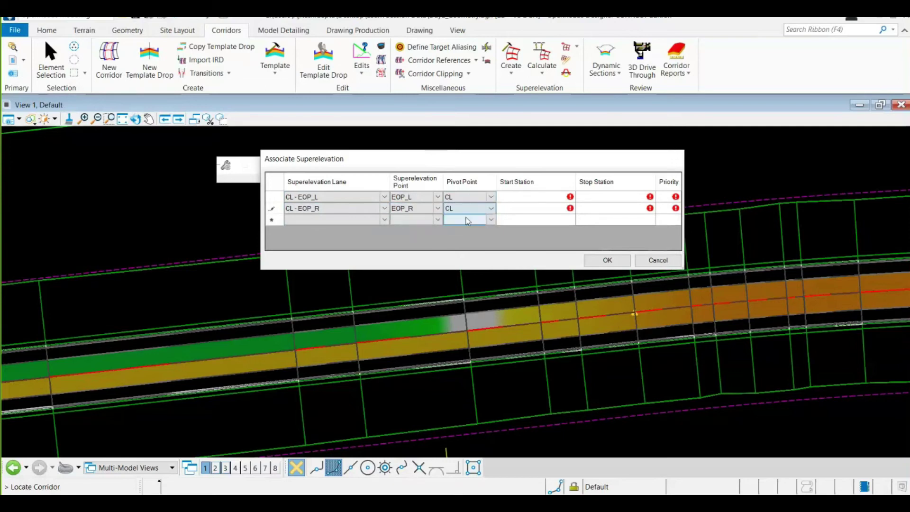
Set the start station of both superelevation lanes to 0+000
click(525, 196)
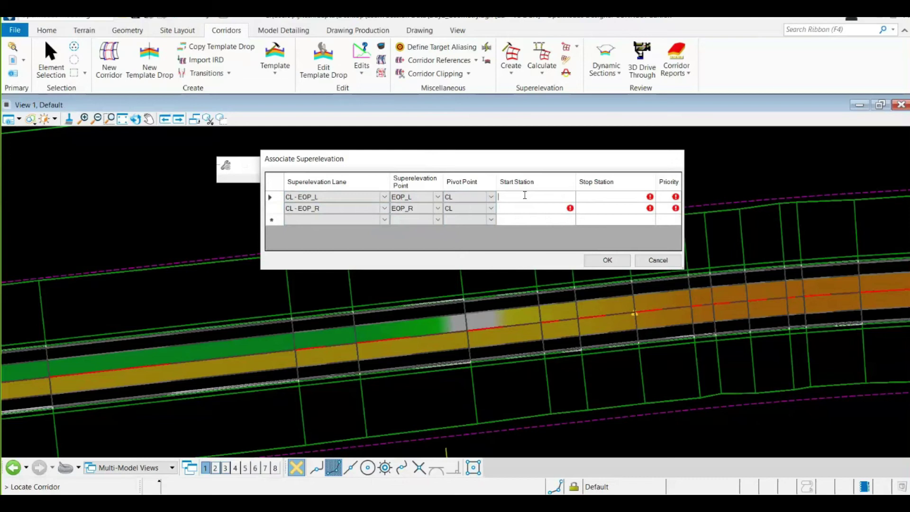
text(0+0)
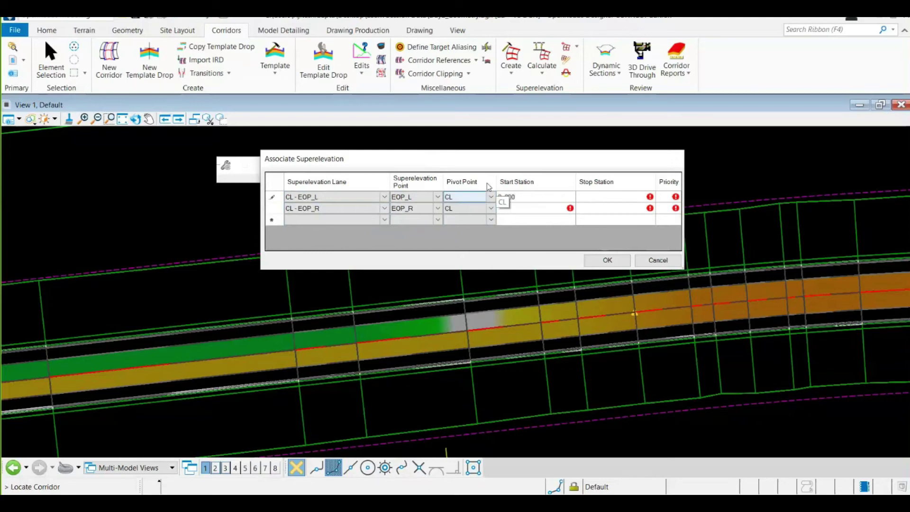
text(00)
click(525, 208)
text(0+)
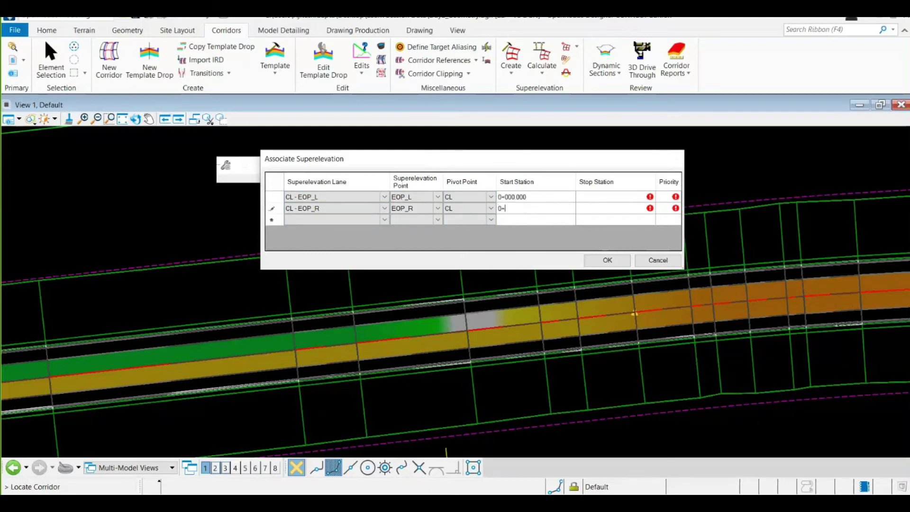
text(000)
key(Return)
Set the stop station of both superelevation lanes to the corridor's end at 4+498.490
text(10+000)
key(Return)
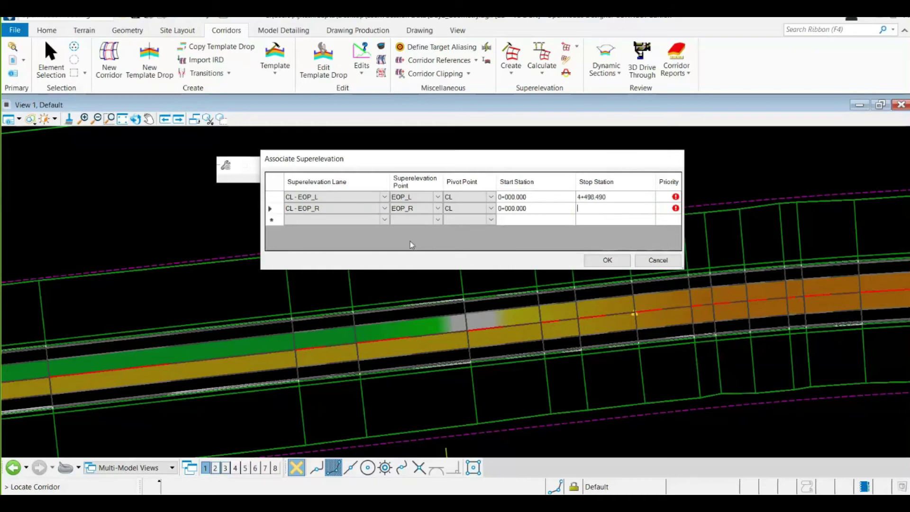
click(602, 210)
text(10+000)
Give both superelevation lanes priority 1 and accept the superelevation association
click(661, 196)
text(1)
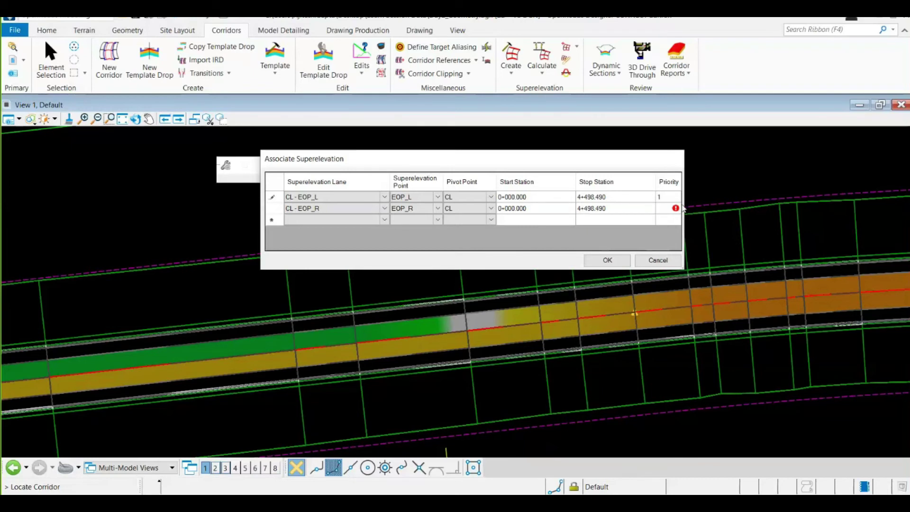
click(676, 208)
text(1)
drag(521, 167, 483, 162)
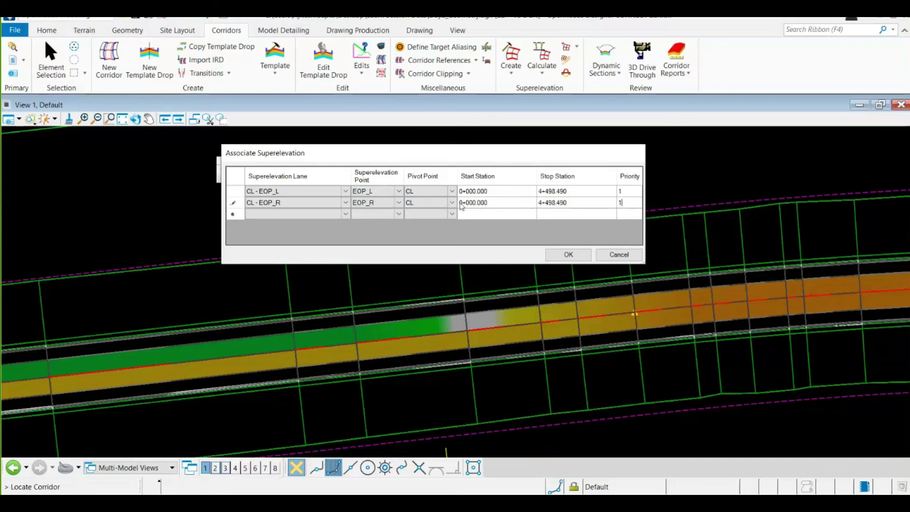
click(448, 215)
click(617, 256)
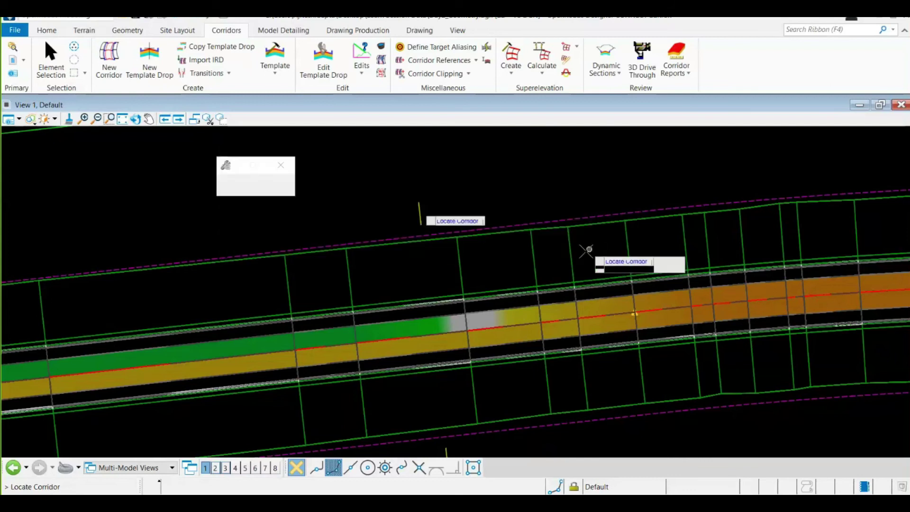
Look over the whole length of the road corridor in plan, from its curves back to its starting end
scroll(610, 271, down, 2)
scroll(611, 272, down, 1)
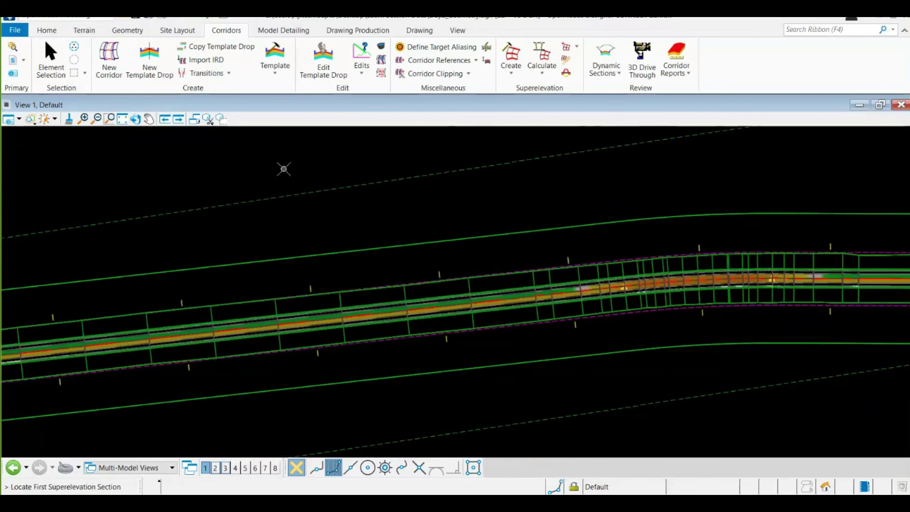
scroll(453, 261, down, 1)
scroll(476, 264, down, 1)
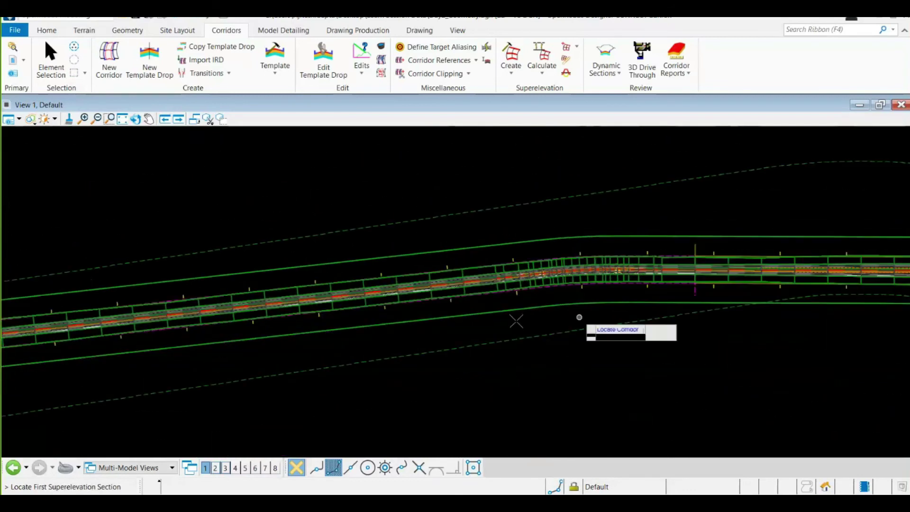
scroll(655, 327, down, 1)
scroll(356, 301, up, 3)
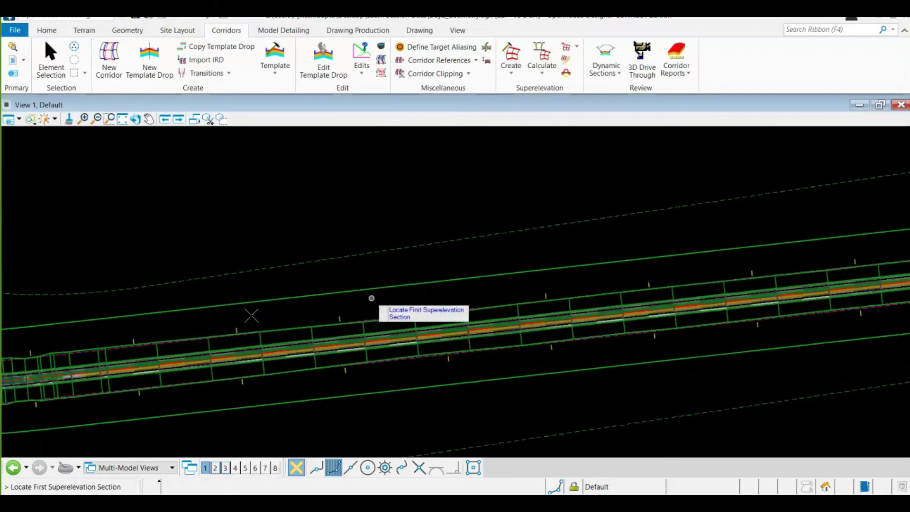
scroll(368, 327, down, 2)
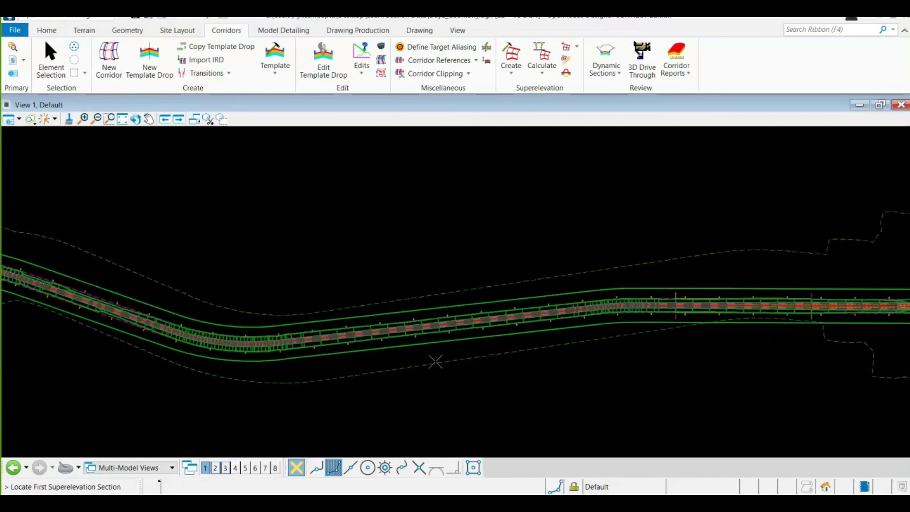
scroll(475, 366, down, 2)
scroll(545, 364, down, 1)
scroll(127, 301, up, 1)
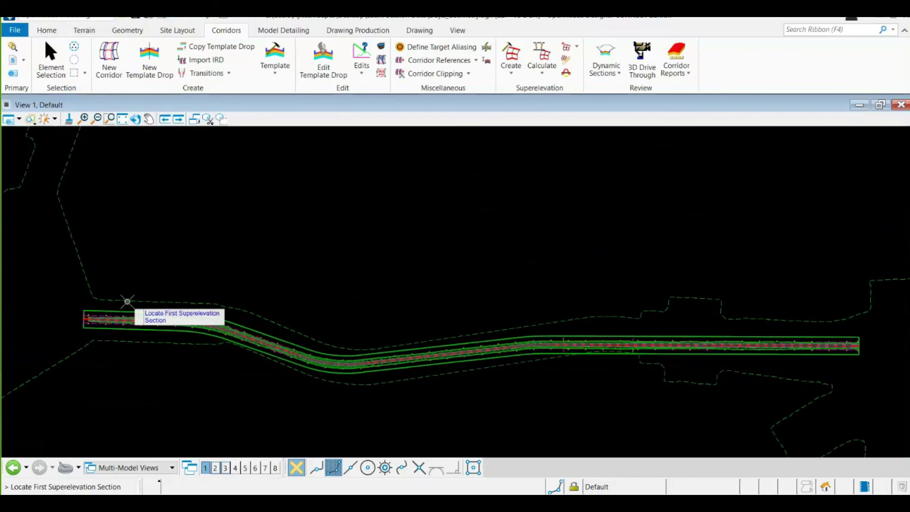
scroll(128, 301, up, 3)
Open a dynamic cross section view of the Corridor-Nh3 corridor in View 5
click(607, 71)
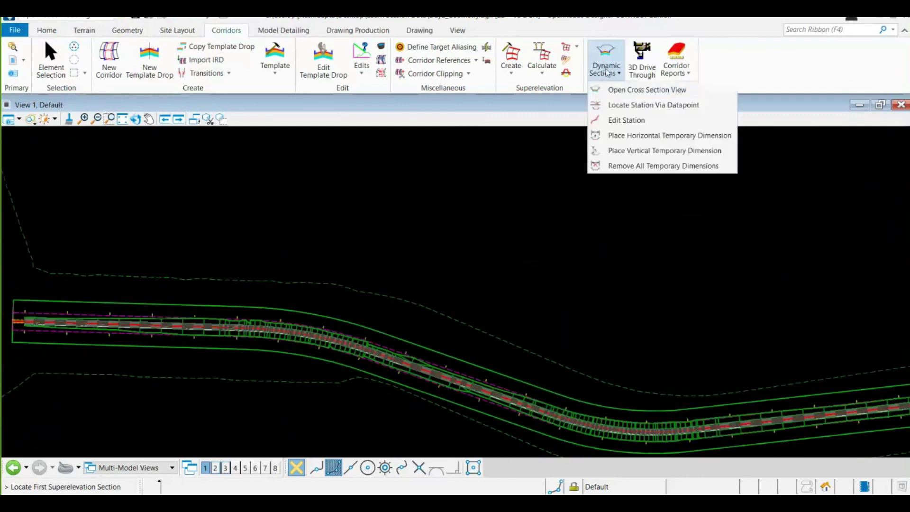
click(647, 90)
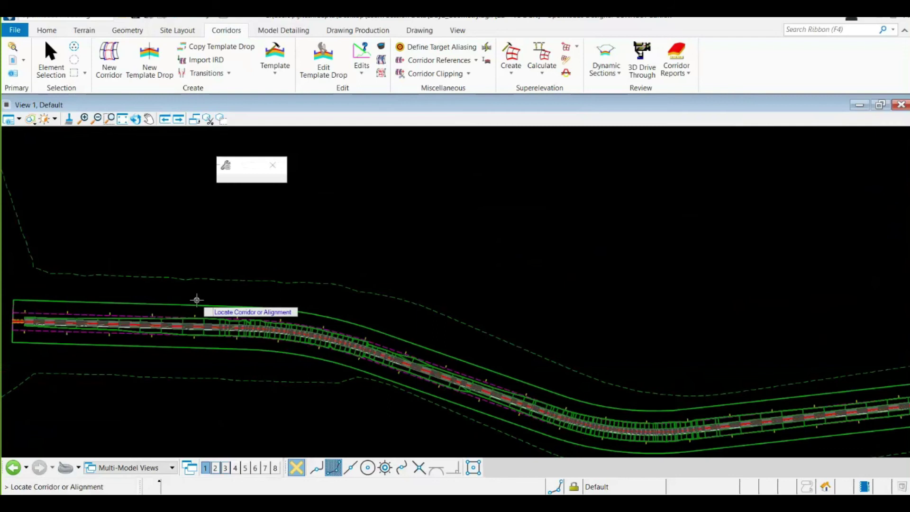
click(611, 75)
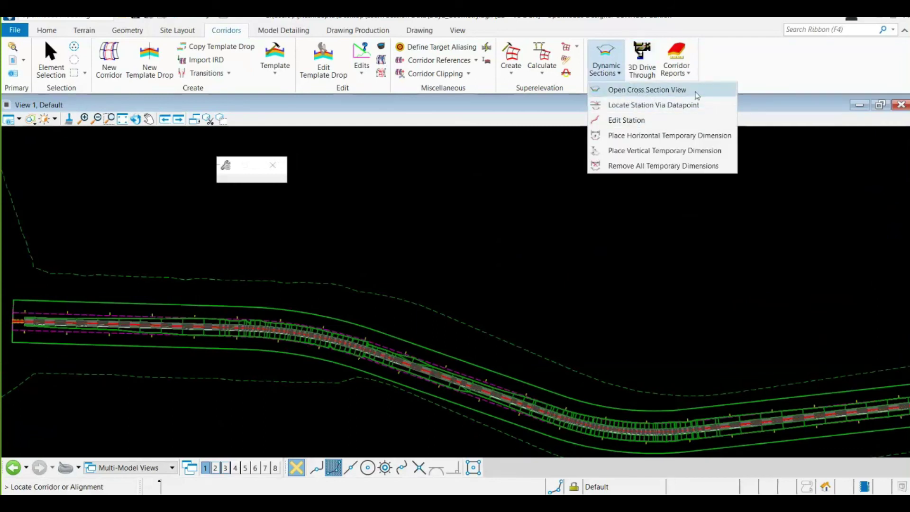
click(636, 106)
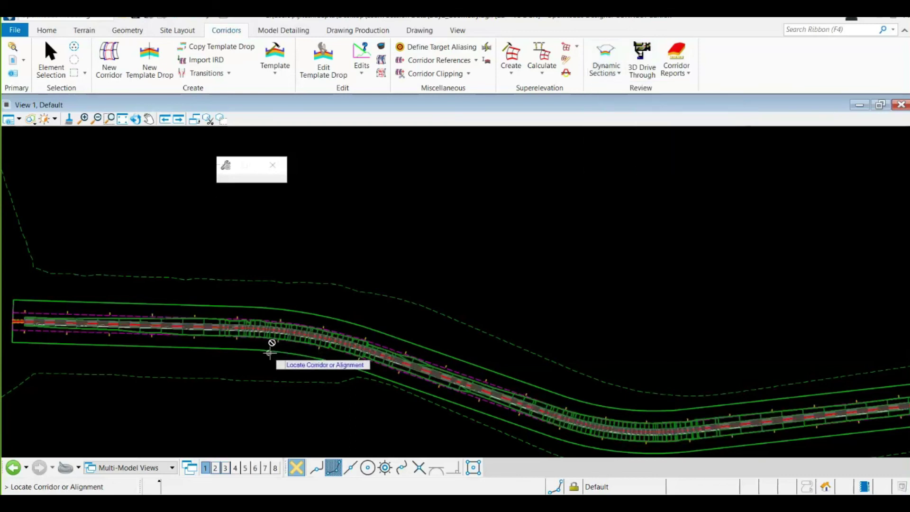
scroll(271, 353, up, 5)
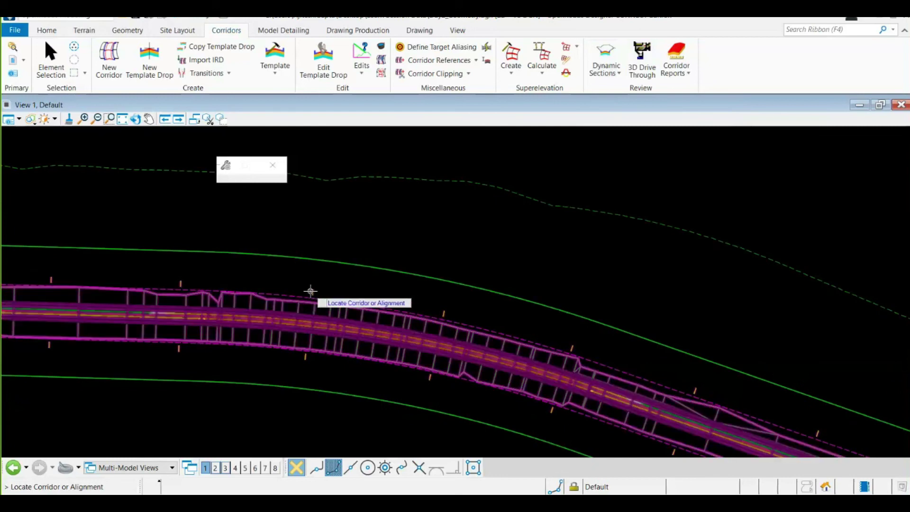
right_click(313, 290)
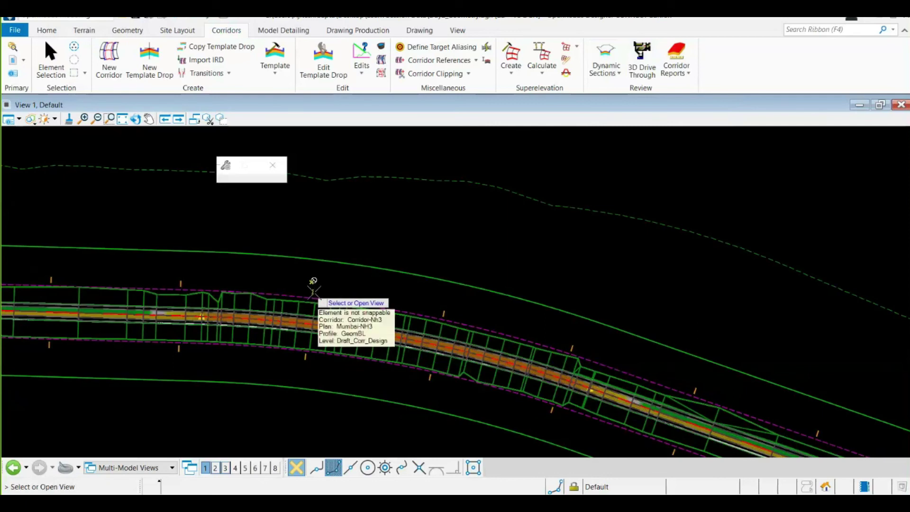
click(246, 468)
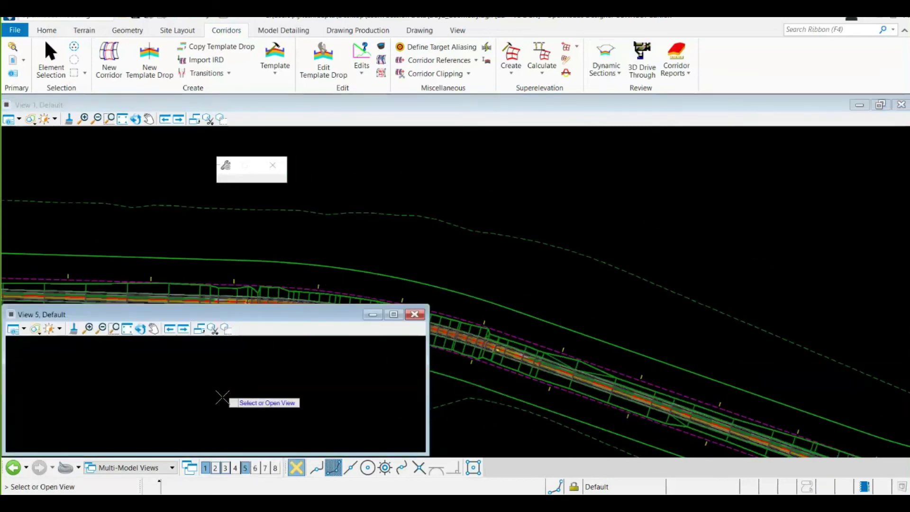
click(222, 399)
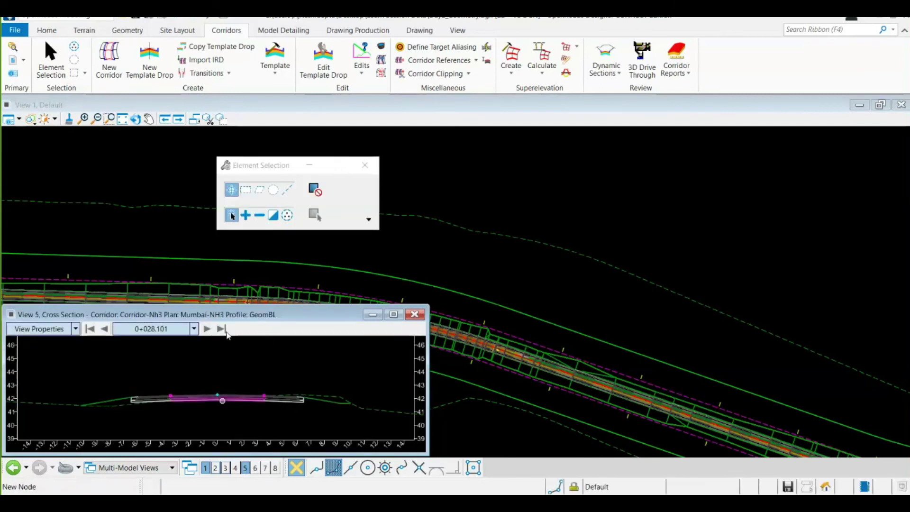
Go forward through the corridor's cross sections to station 0+618.525, checking how the pavement crossfall develops into the curve
click(208, 329)
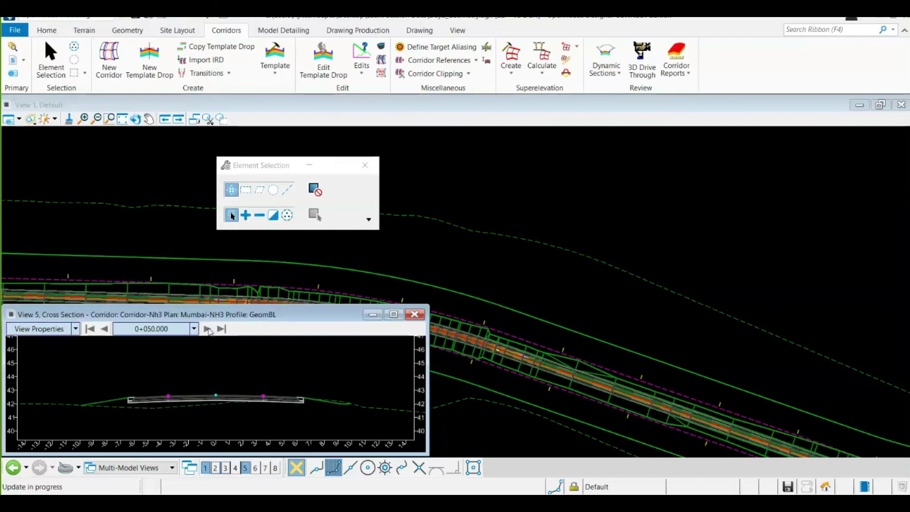
click(208, 329)
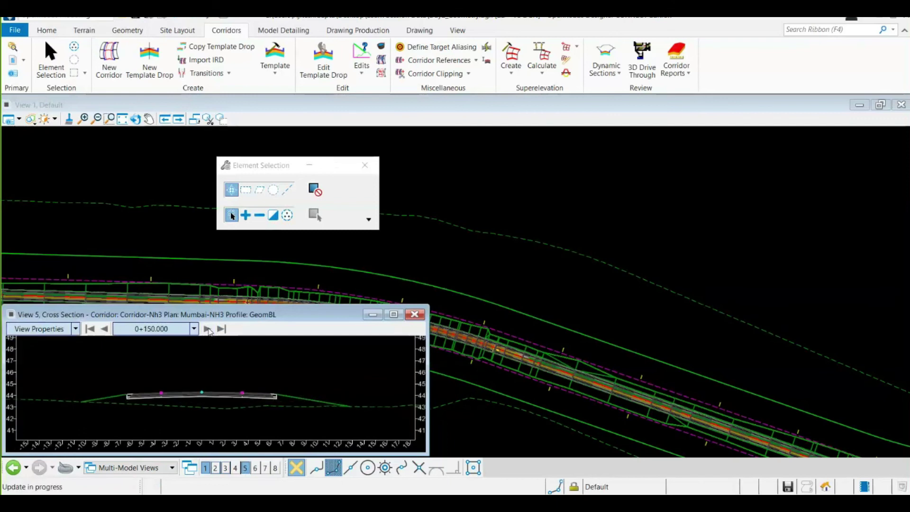
click(208, 329)
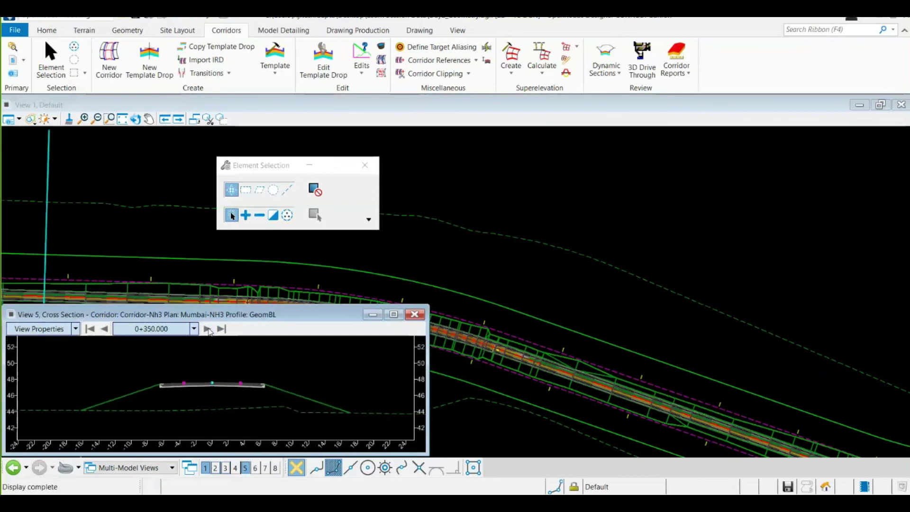
click(208, 329)
click(208, 329)
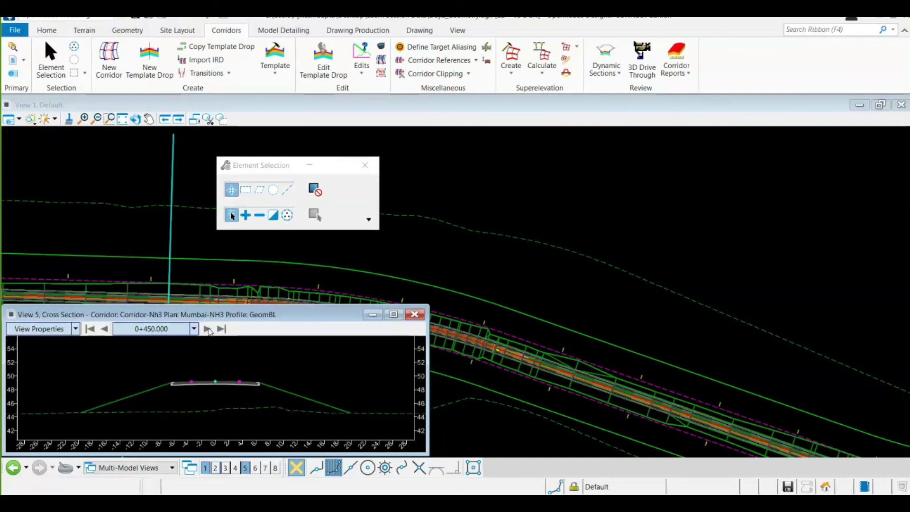
click(208, 329)
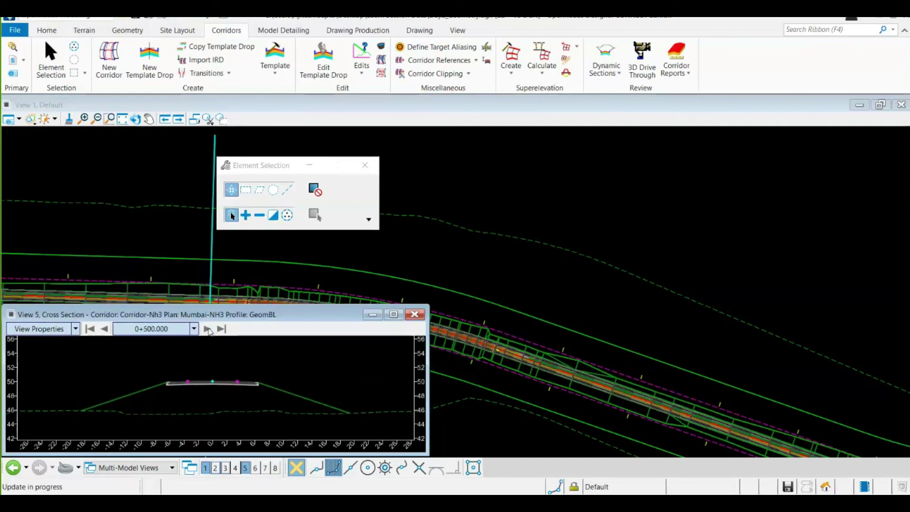
click(208, 329)
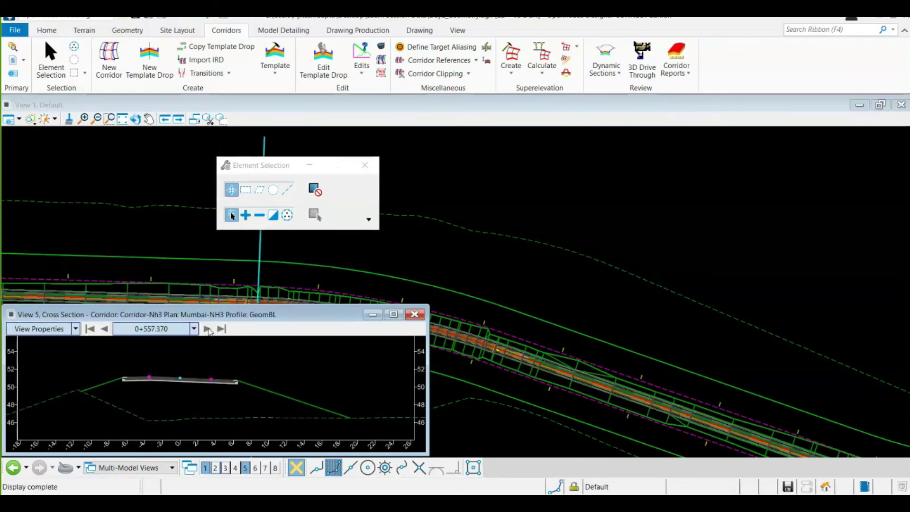
click(209, 329)
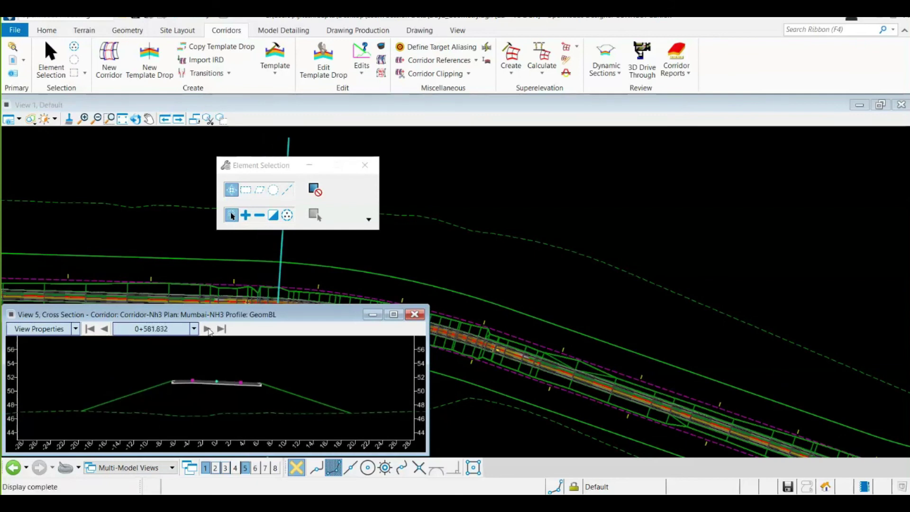
click(208, 329)
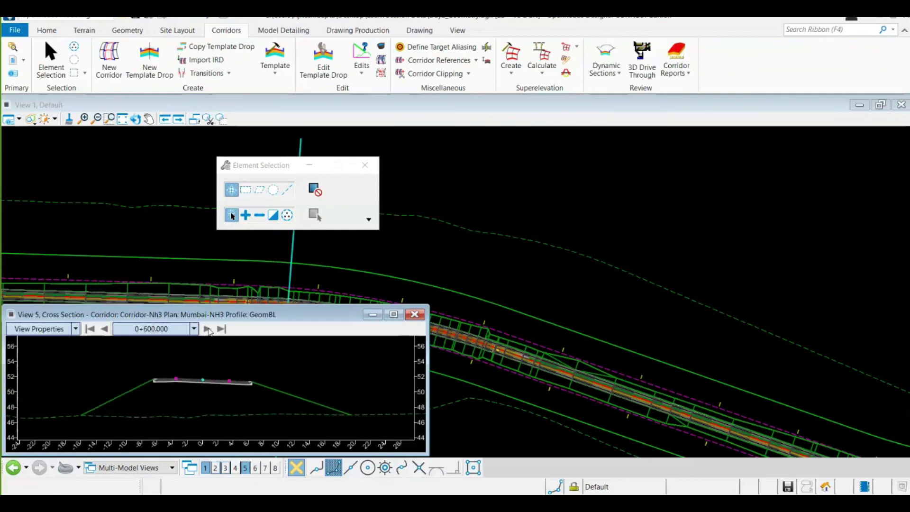
click(207, 329)
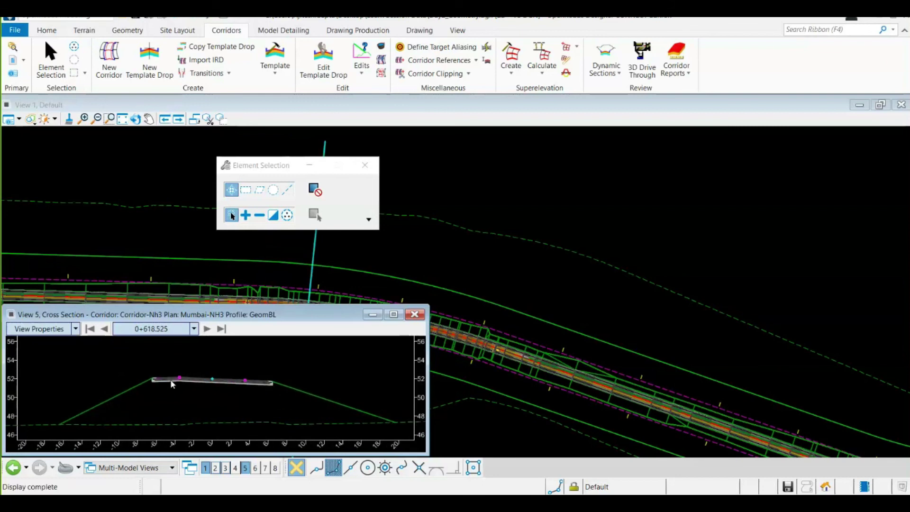
scroll(187, 375, up, 5)
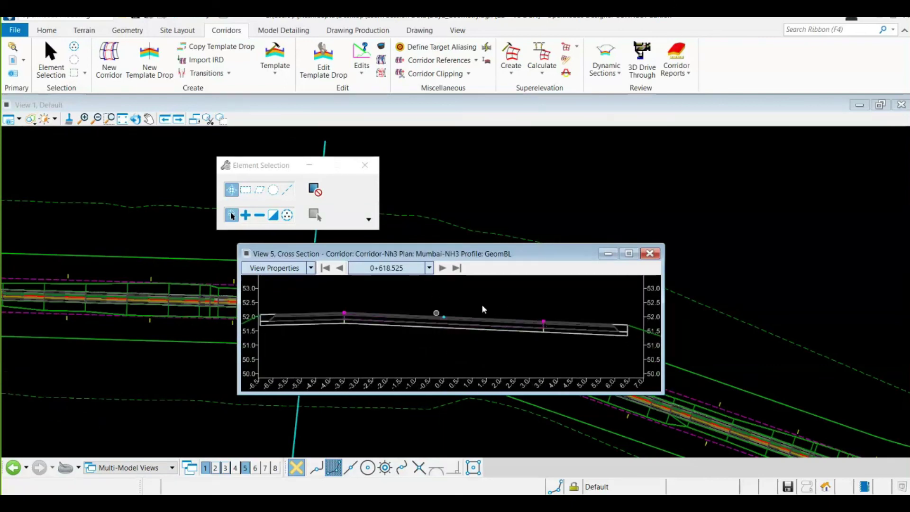
Advance to the cross section at station 0+630.756 and examine the slopes of both lanes and the shoulders
click(443, 269)
scroll(420, 312, up, 6)
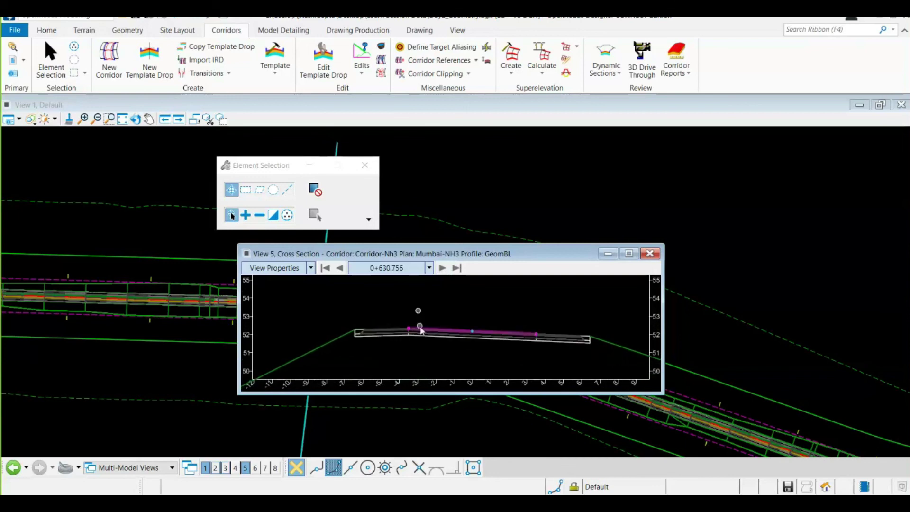
scroll(379, 319, down, 2)
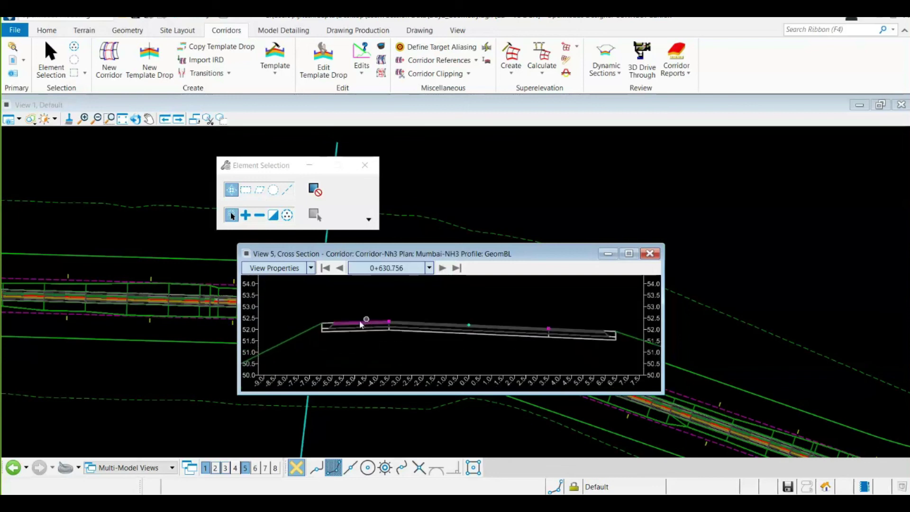
scroll(463, 354, up, 1)
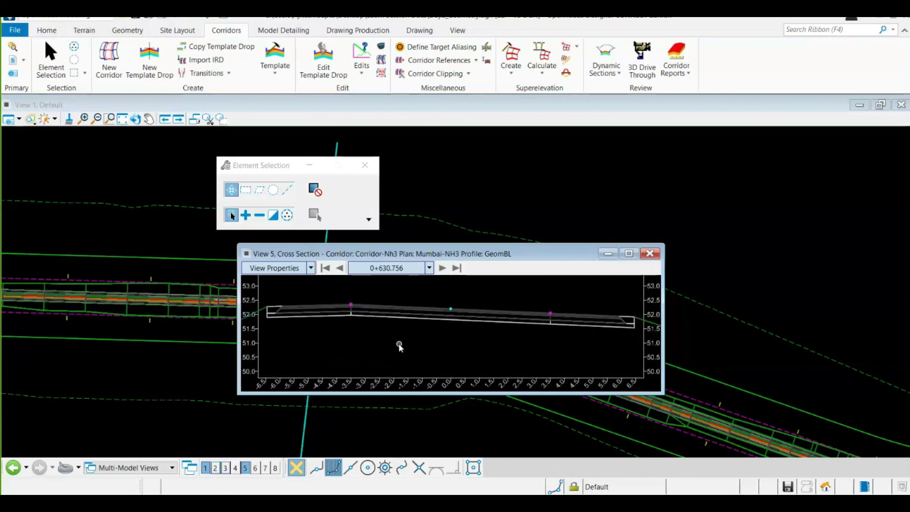
scroll(399, 344, down, 1)
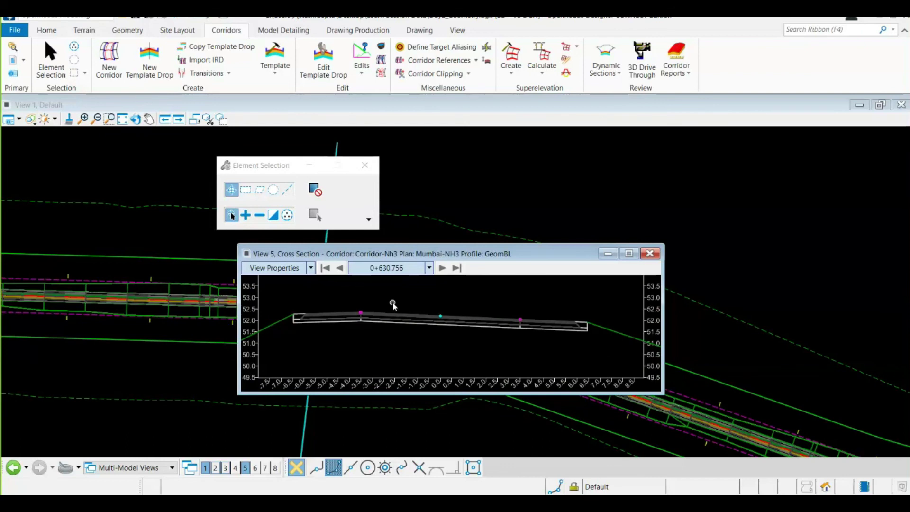
scroll(360, 343, up, 1)
scroll(360, 345, up, 1)
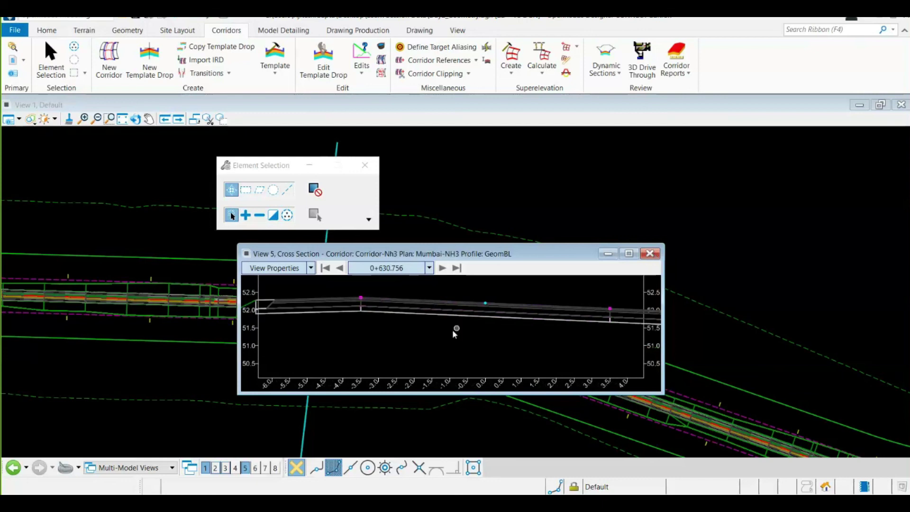
scroll(455, 332, down, 1)
click(429, 268)
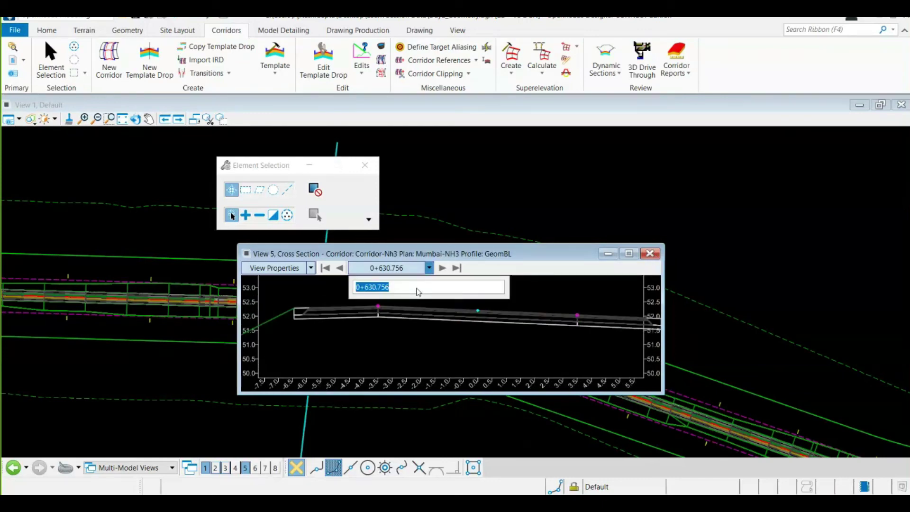
click(323, 287)
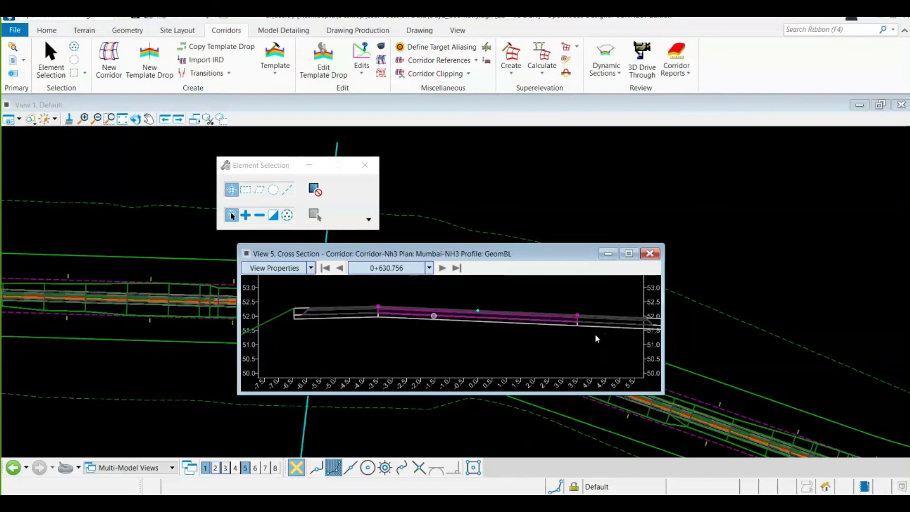
scroll(321, 325, down, 2)
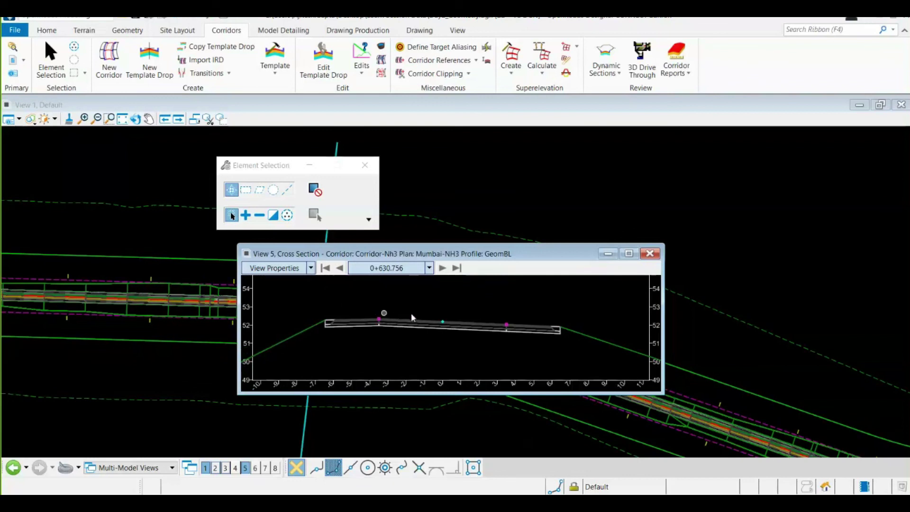
Place a horizontal temporary dimension from the centreline to the right lane edge in the cross section at station 0+630.756
right_click(433, 303)
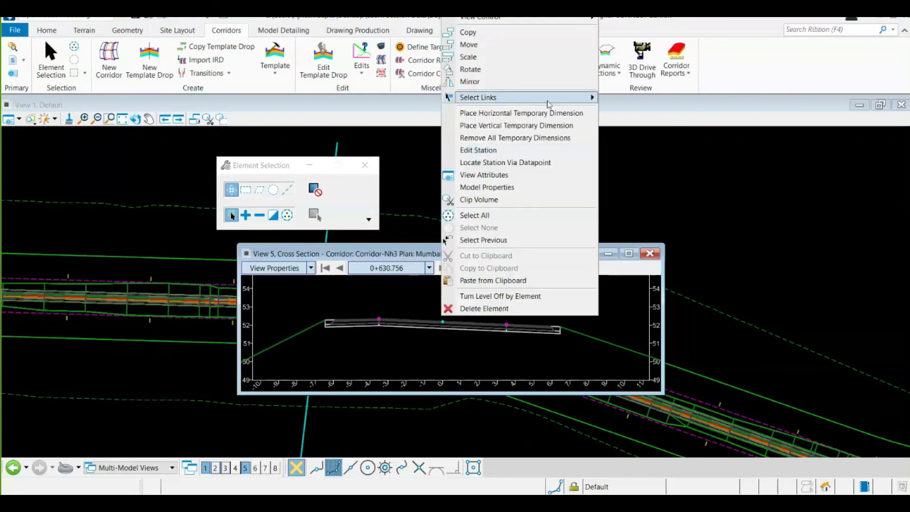
click(422, 309)
drag(435, 256, 440, 245)
right_click(437, 286)
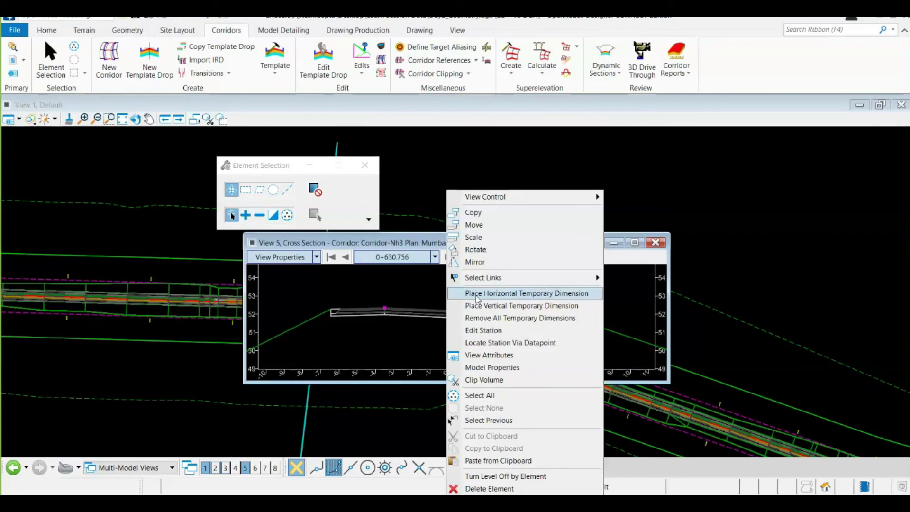
click(478, 294)
click(448, 311)
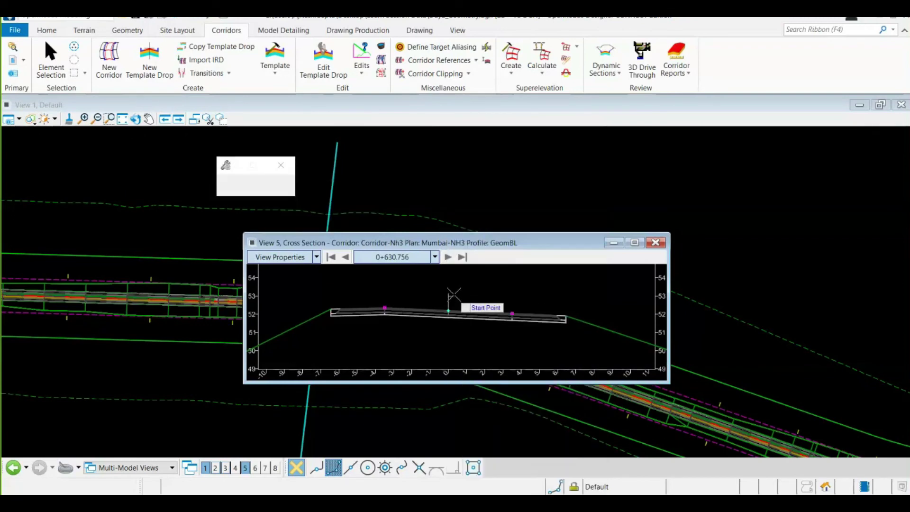
click(510, 300)
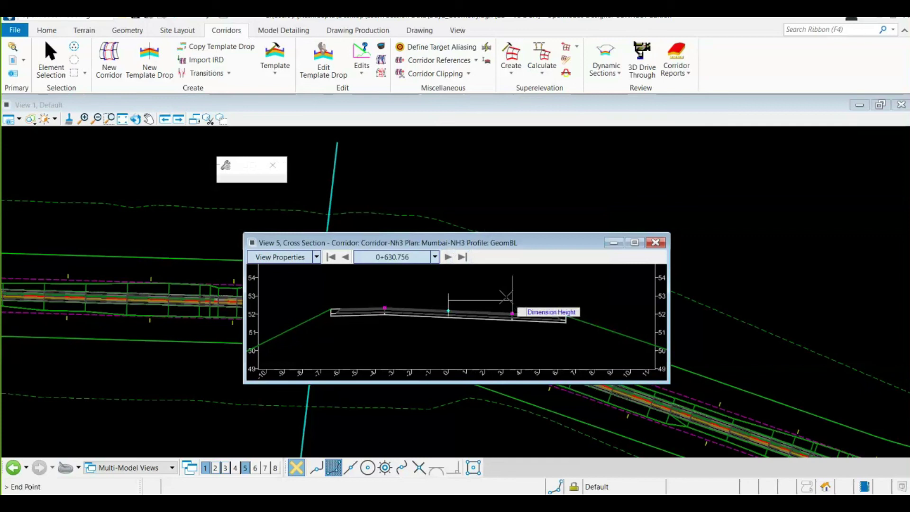
scroll(484, 290, up, 2)
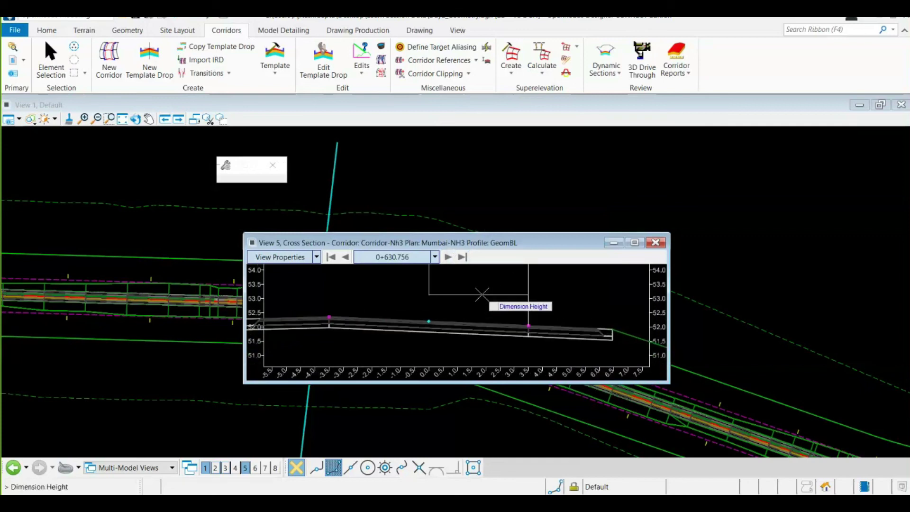